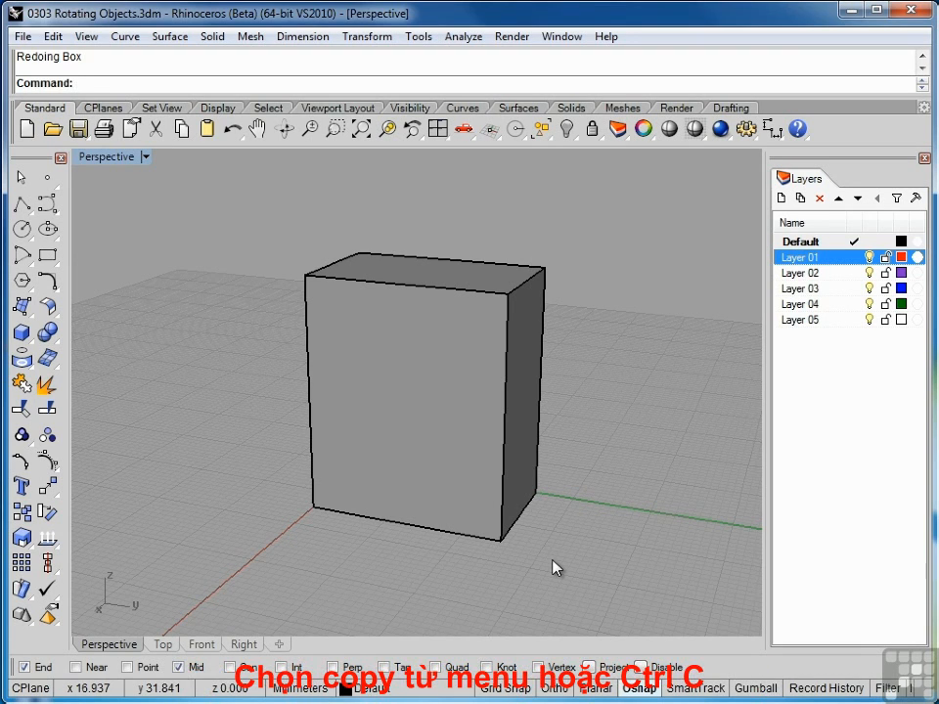
Copy the box to the clipboard and paste a duplicate at the same location
click(500, 544)
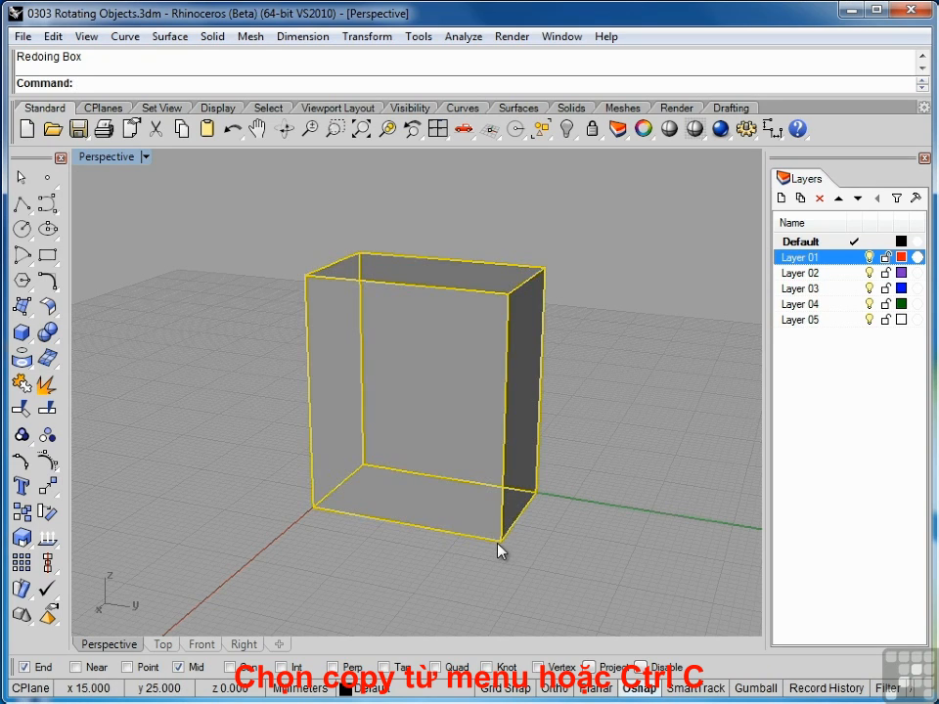
click(53, 38)
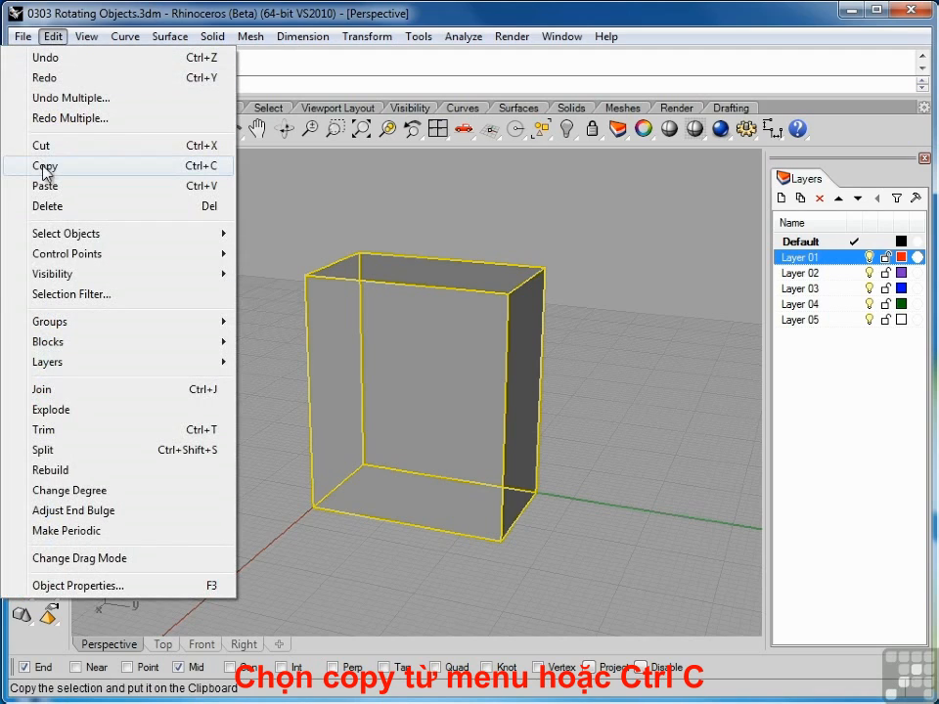
click(184, 168)
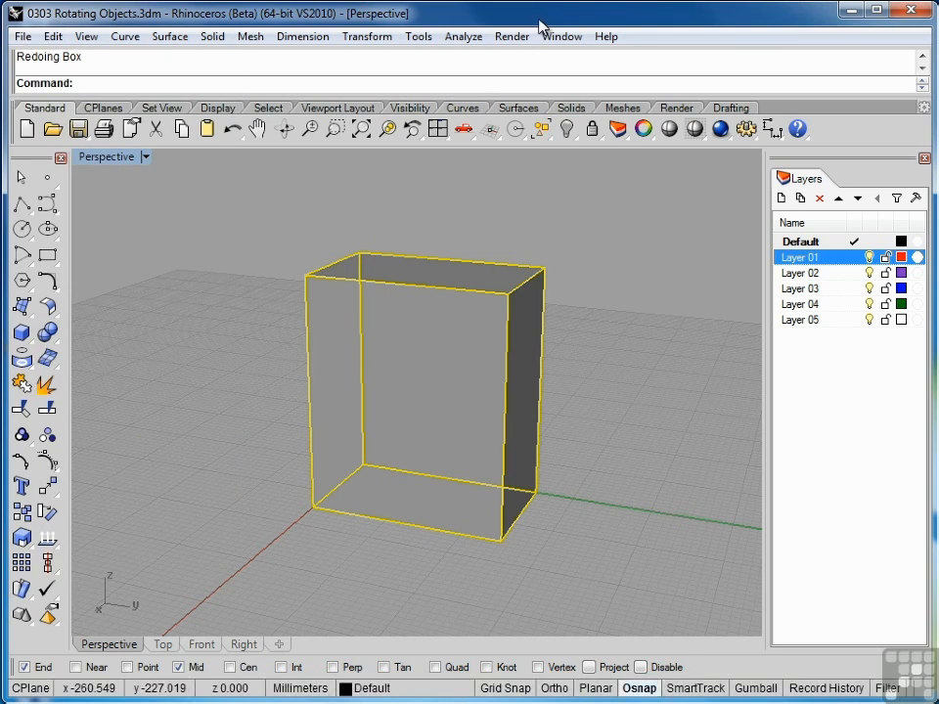
key(ctrl+c)
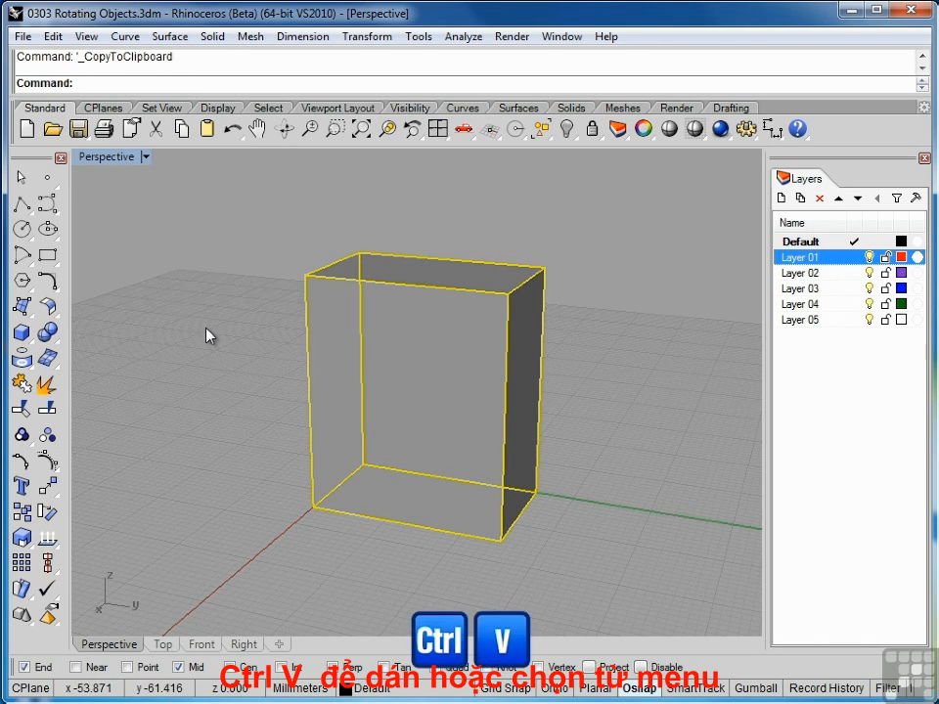
click(53, 36)
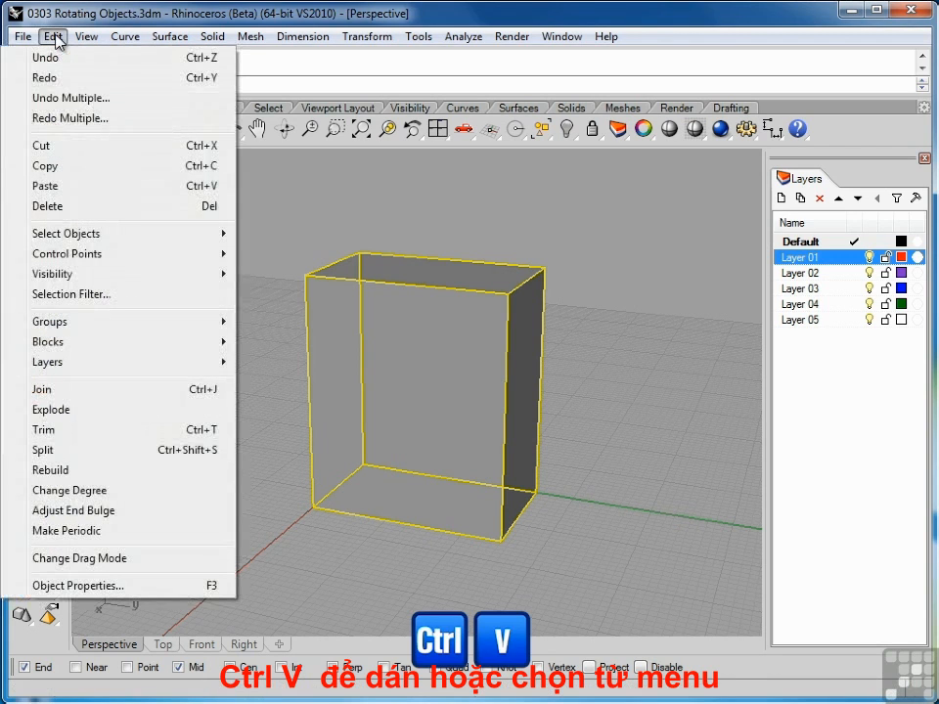
click(46, 187)
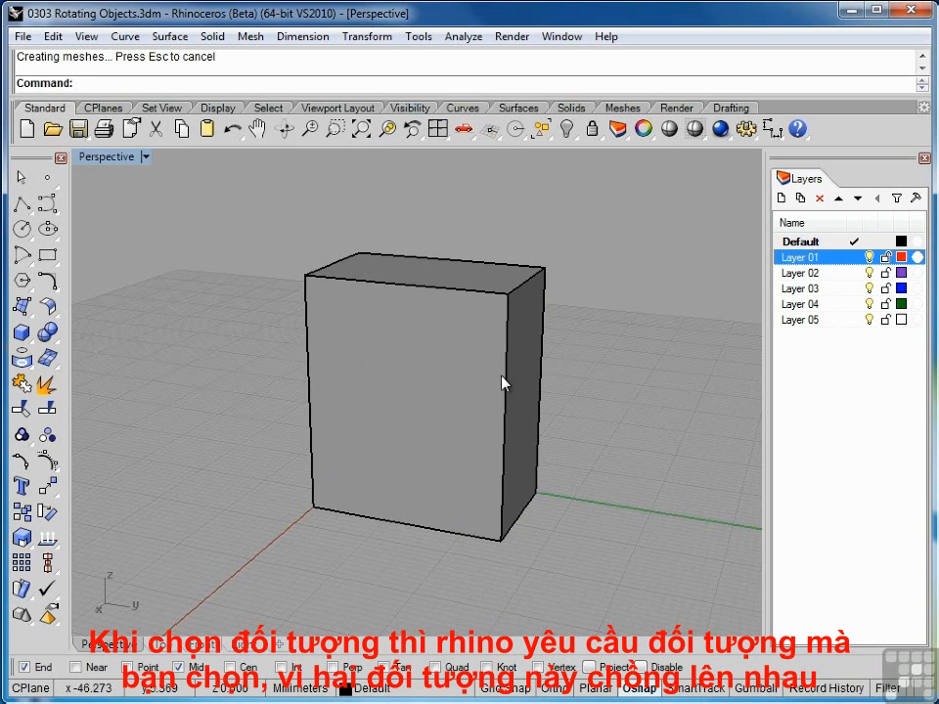
Select the second of the two overlapping extrusions and delete it
click(420, 372)
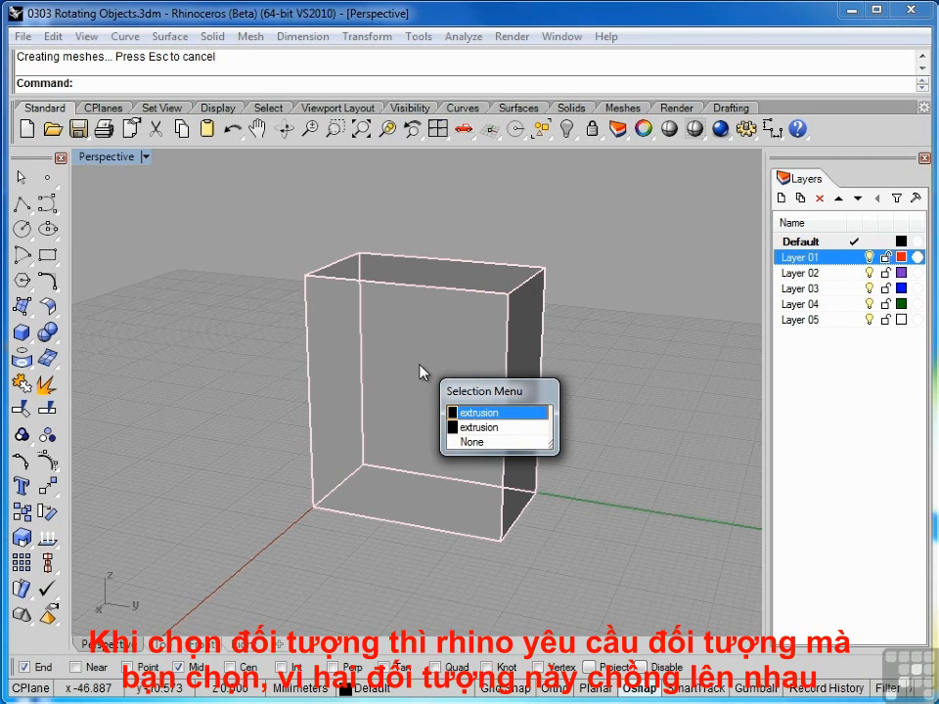
click(467, 428)
key(Delete)
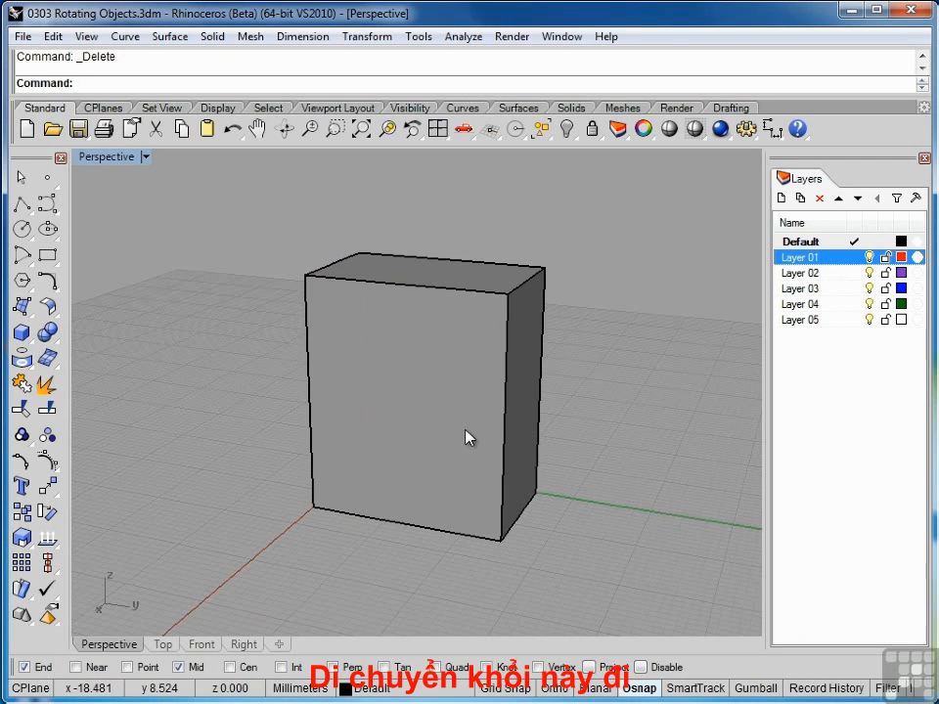
Move the remaining box away along the green axis and paste the copied box at the original location
click(443, 379)
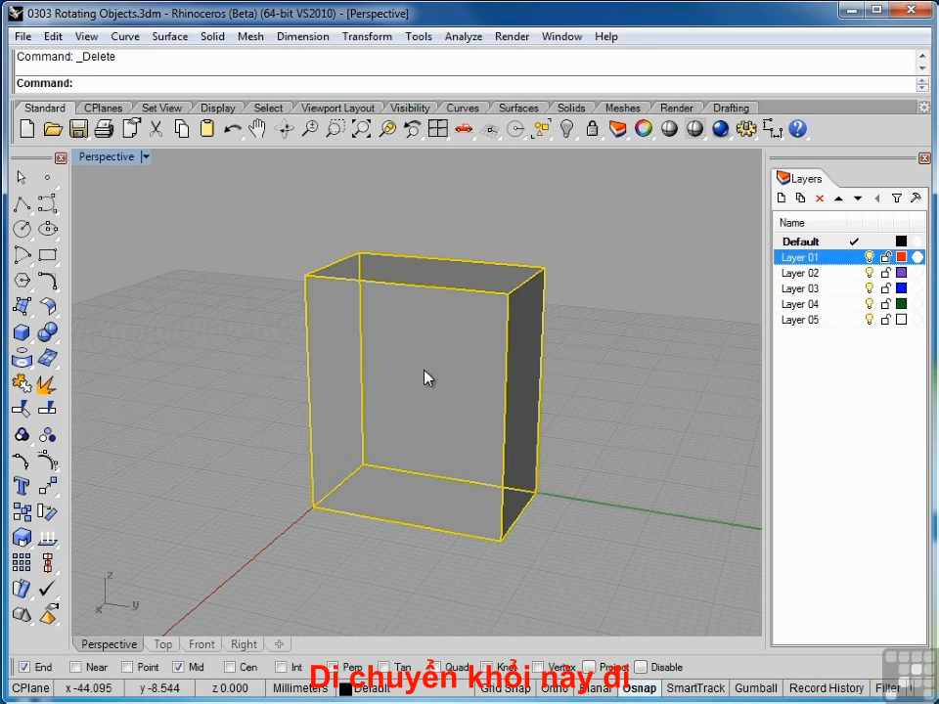
mouse_move(425, 370)
mouse_down()
mouse_move(512, 371)
mouse_move(592, 350)
mouse_up()
key(Escape)
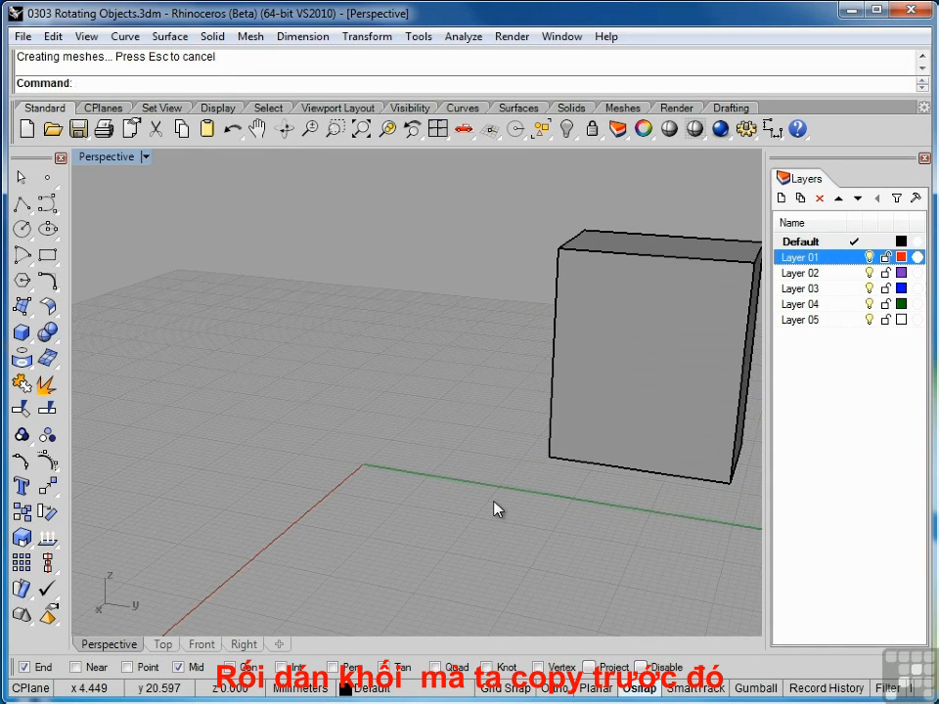
key(ctrl+v)
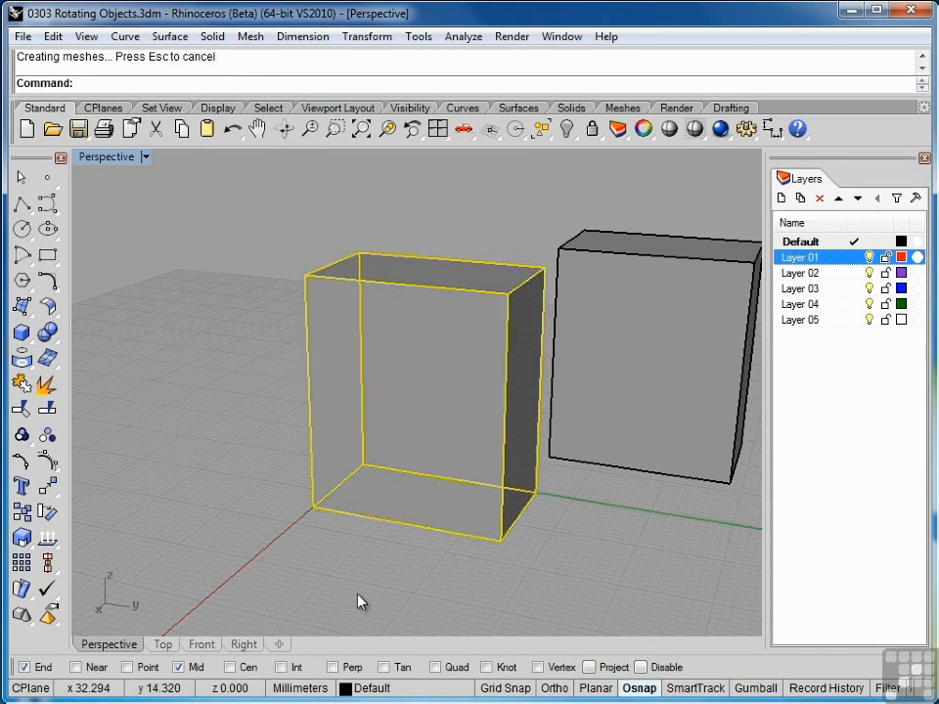
Undo the paste, the move and the deletion, and delete the overlapping duplicate so only one box is left
key(ctrl+z)
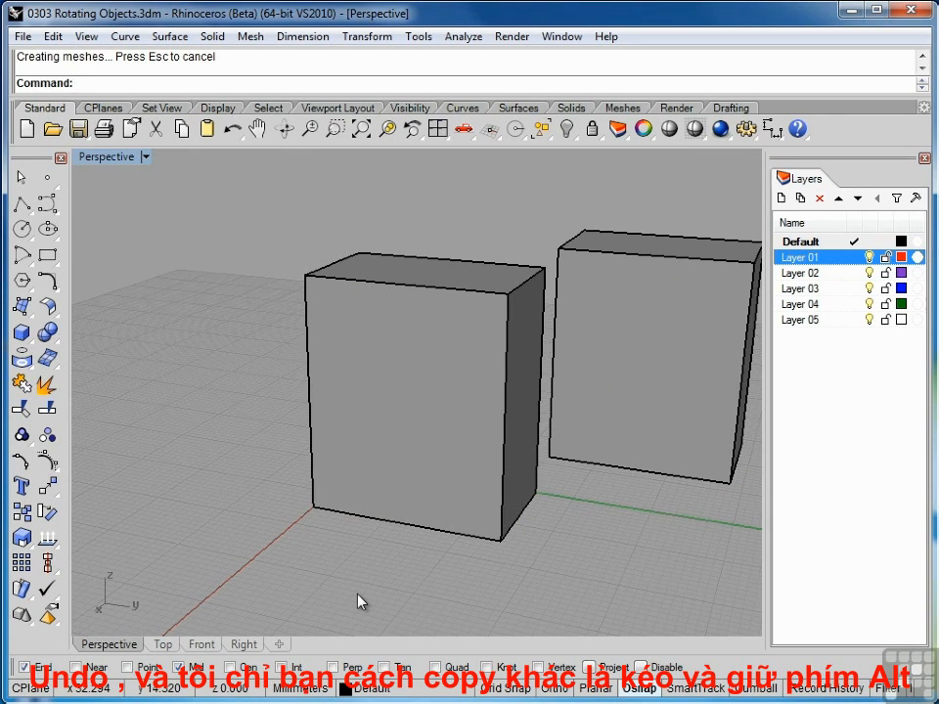
key(ctrl+z)
key(ctrl+z)
key(Escape)
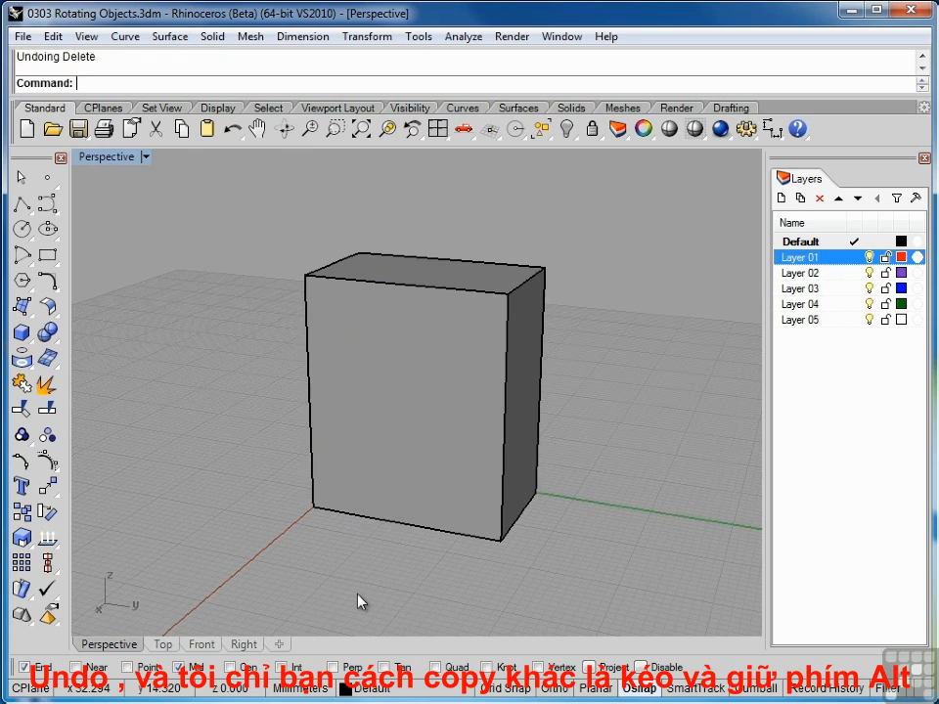
key(Delete)
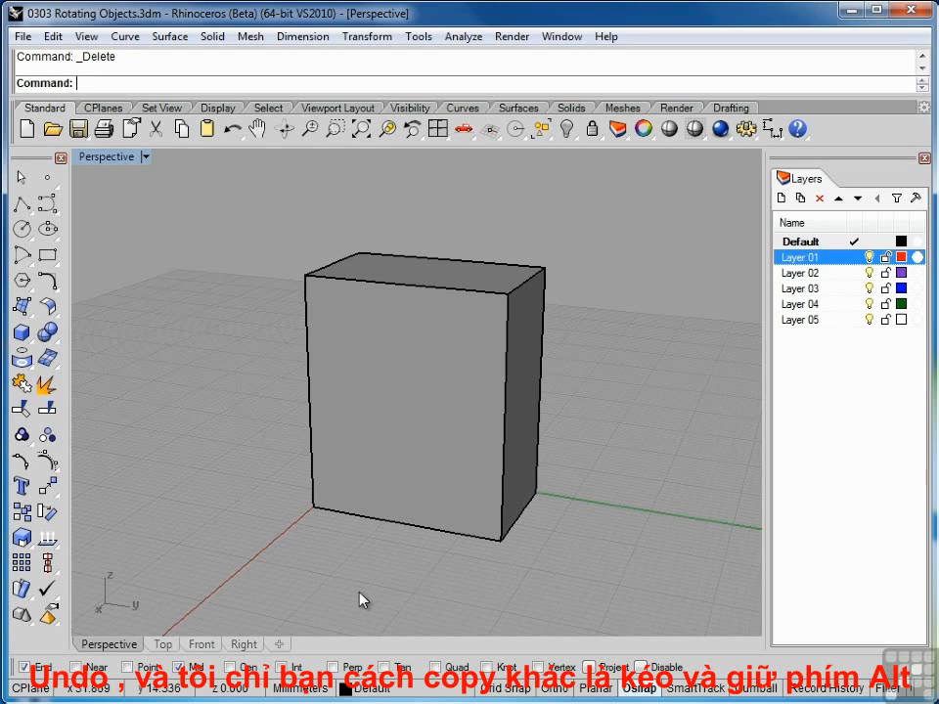
Move the box about 29 mm along the green axis without duplicating it, and undo the move
drag(356, 514, 594, 546)
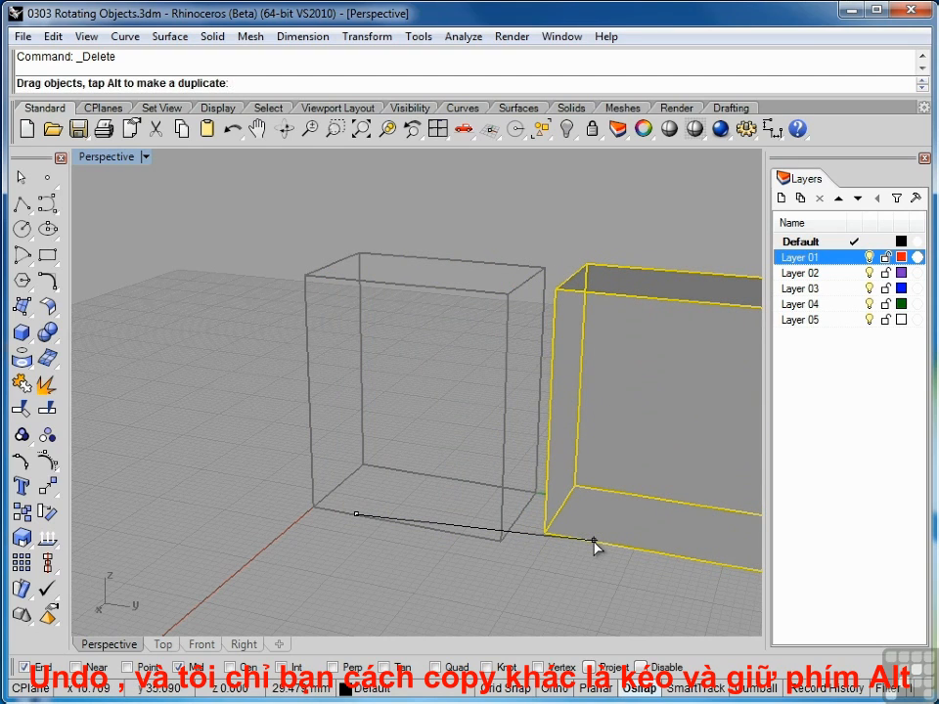
drag(594, 546, 594, 546)
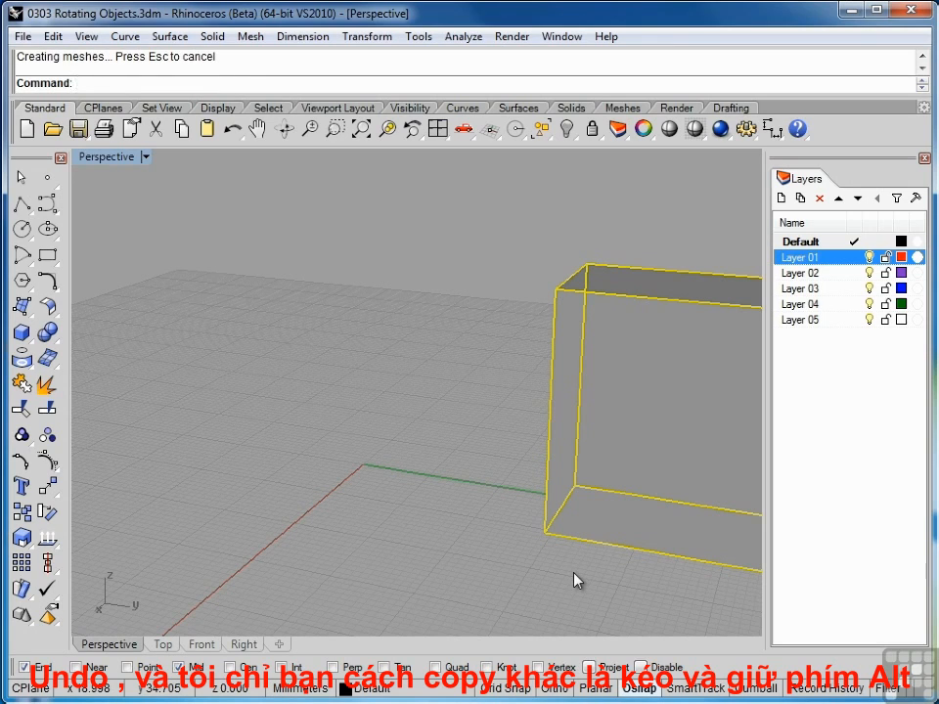
key(ctrl+z)
key(Escape)
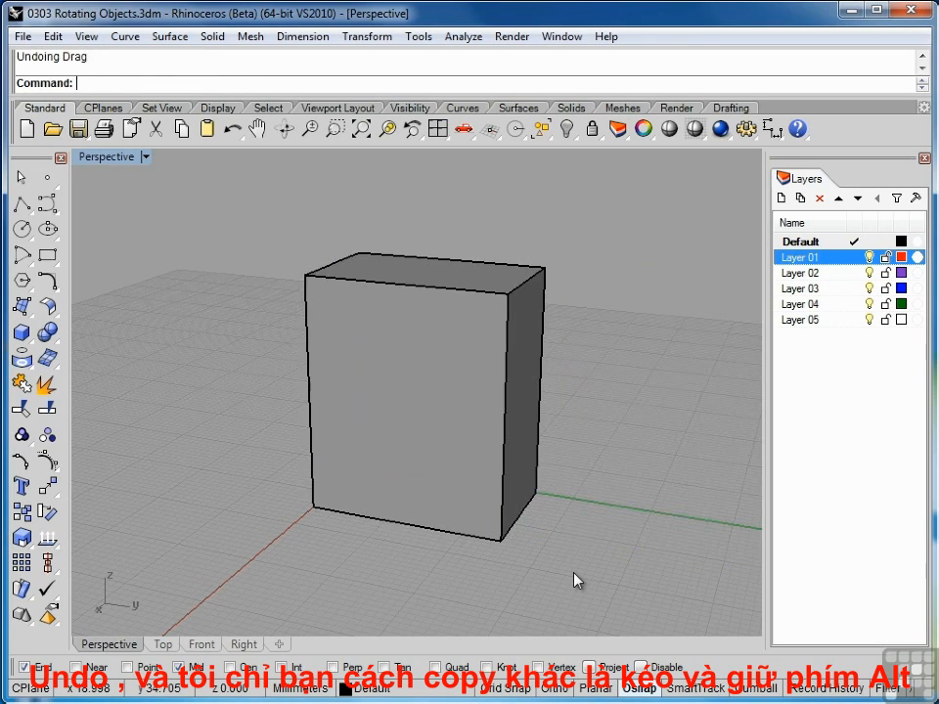
Duplicate the box while moving it along the green axis, placing the copy beside the original with a small gap
drag(330, 511, 530, 537)
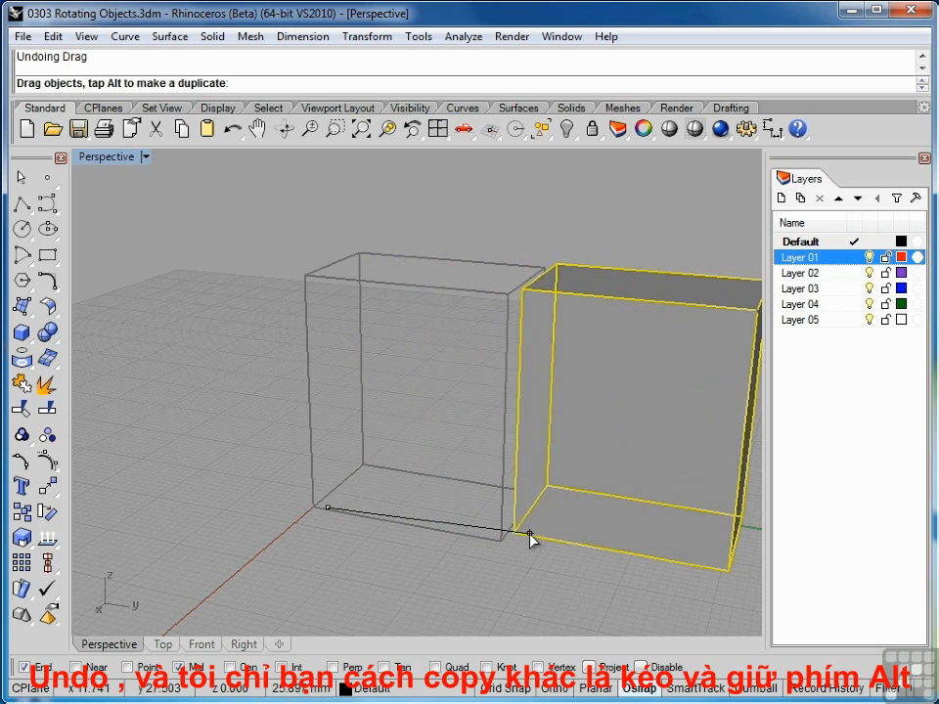
key(alt)
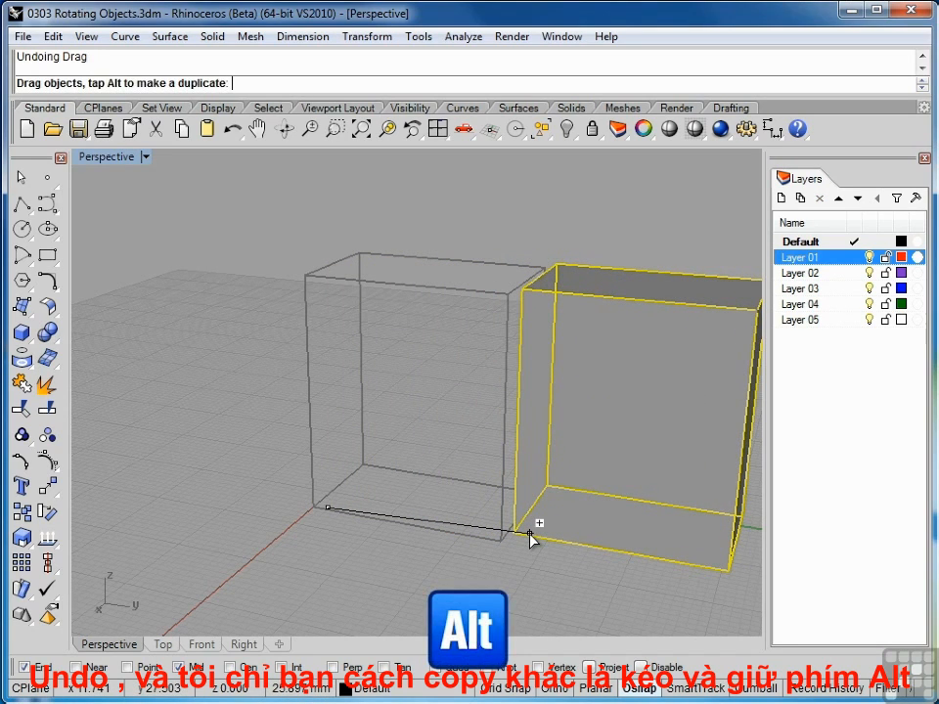
mouse_move(529, 537)
mouse_down()
mouse_move(587, 524)
mouse_move(573, 521)
mouse_up()
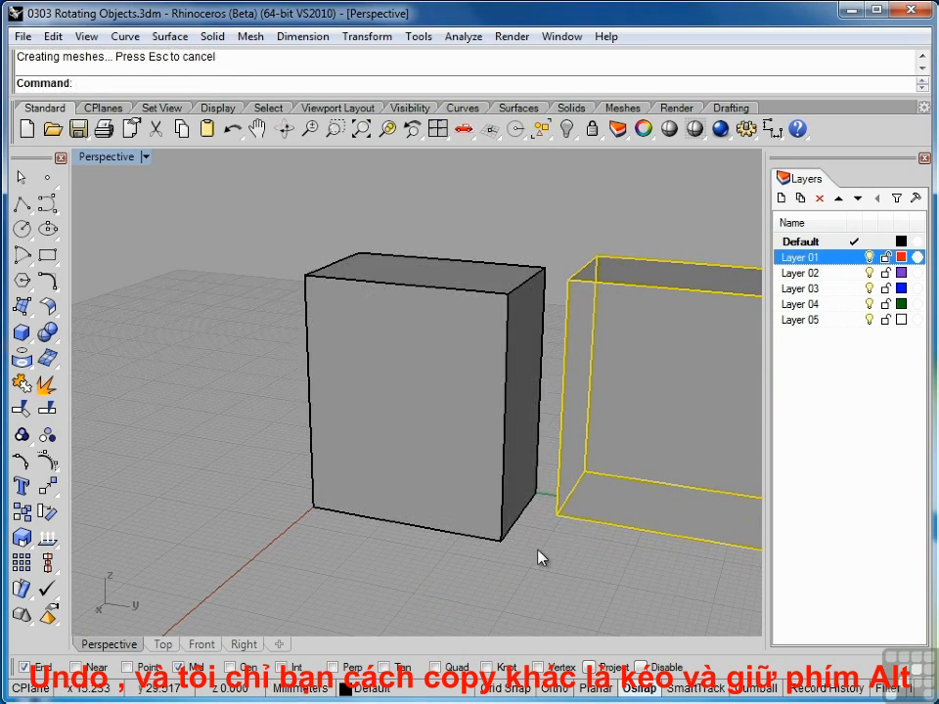
key(Escape)
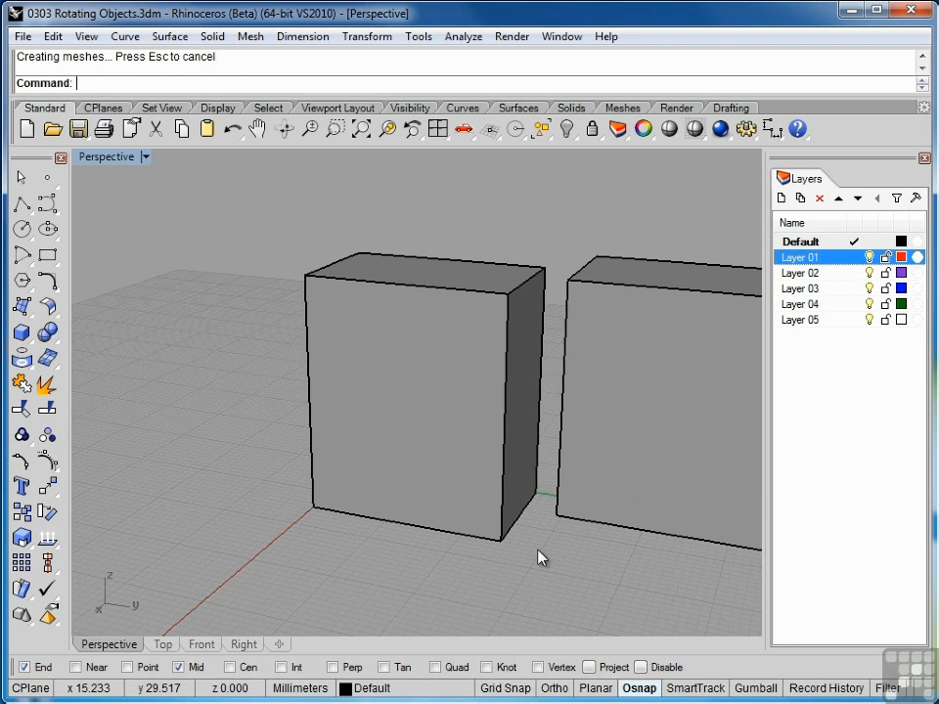
Make two more duplicates by moving a box, placing them on the opposite side of the original and behind it
click(646, 511)
drag(650, 514, 214, 518)
key(alt)
right_drag(480, 413, 426, 386)
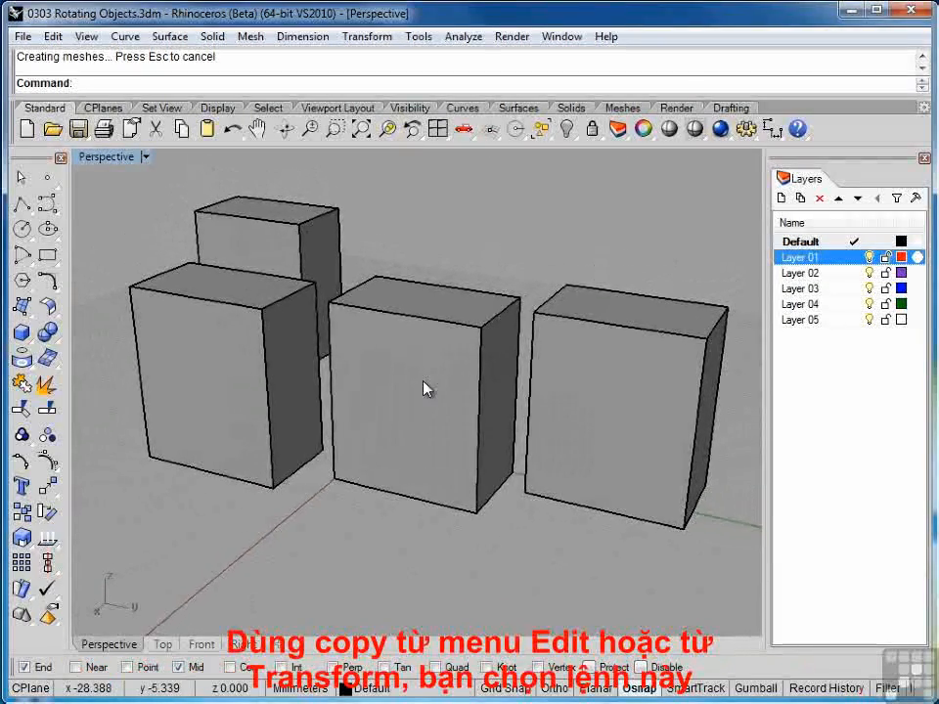
Undo the three duplicates so only the original box is left
key(ctrl+z)
key(ctrl+z)
key(ctrl+z)
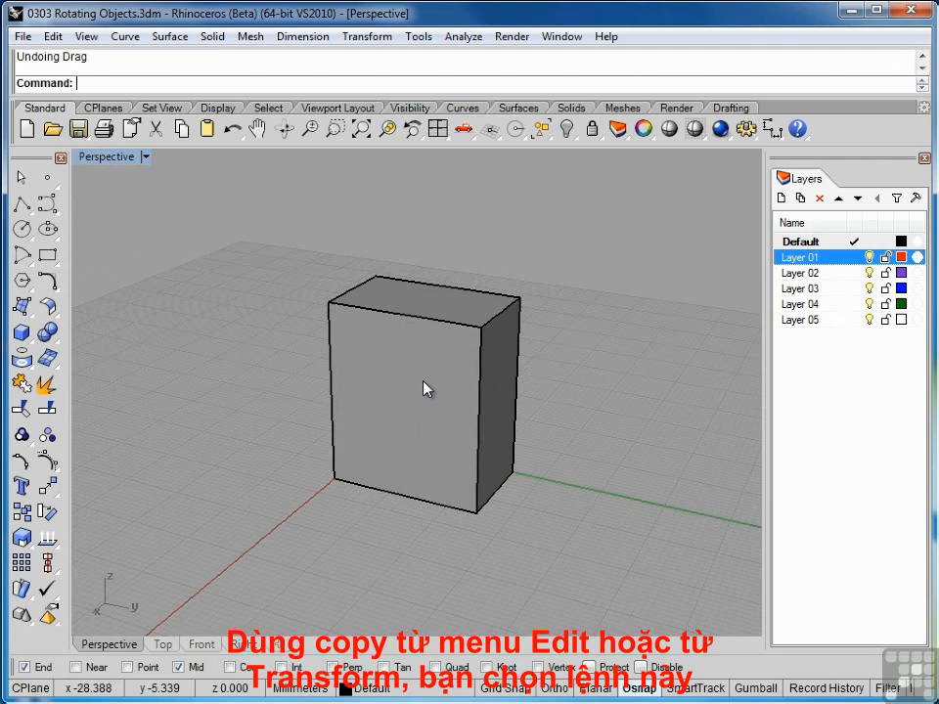
Use the Transform Copy command on the box, from its lower front corner at the red axis, to place six copies around it on the ground plane
click(424, 390)
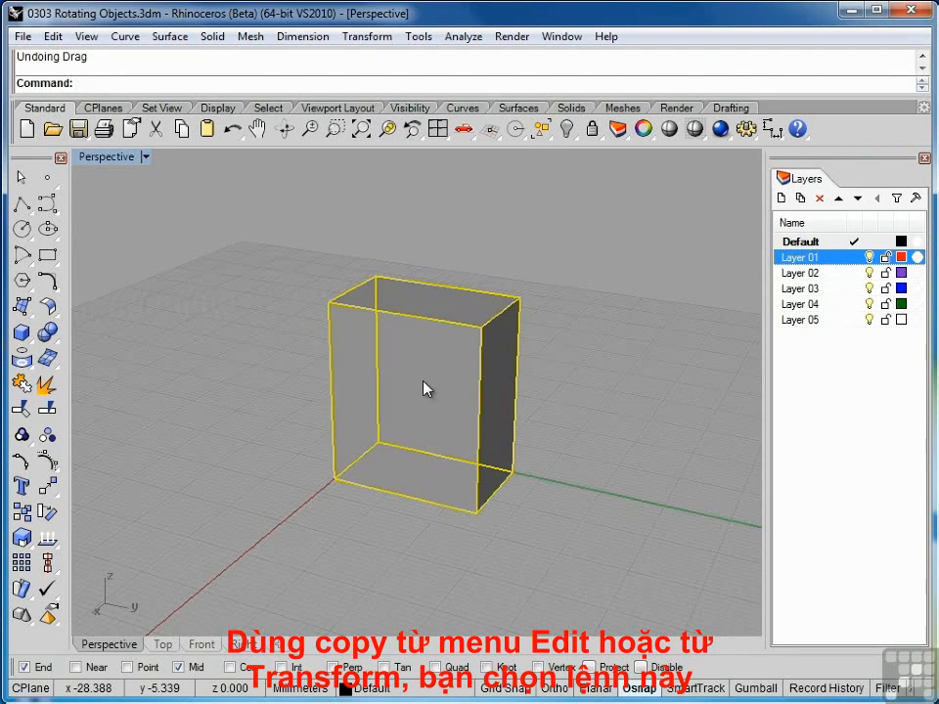
click(53, 38)
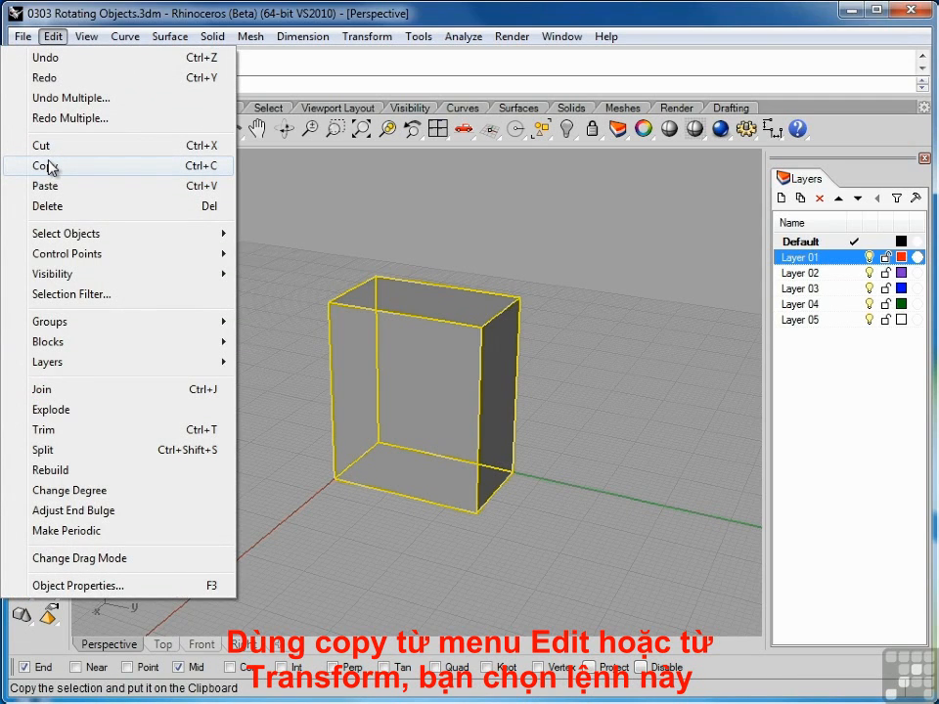
mouse_move(368, 42)
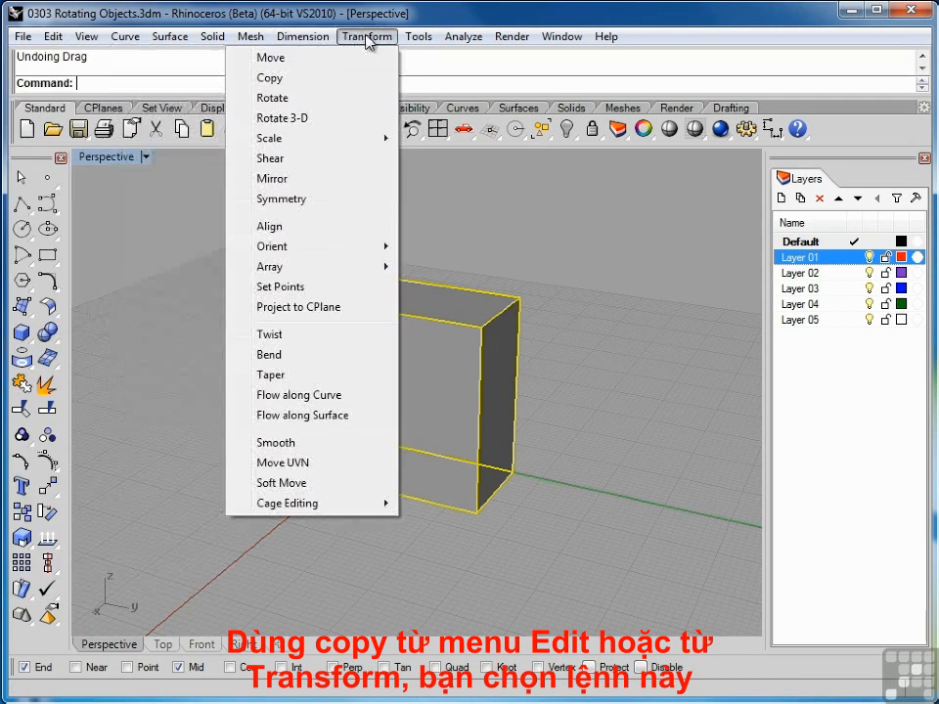
click(270, 78)
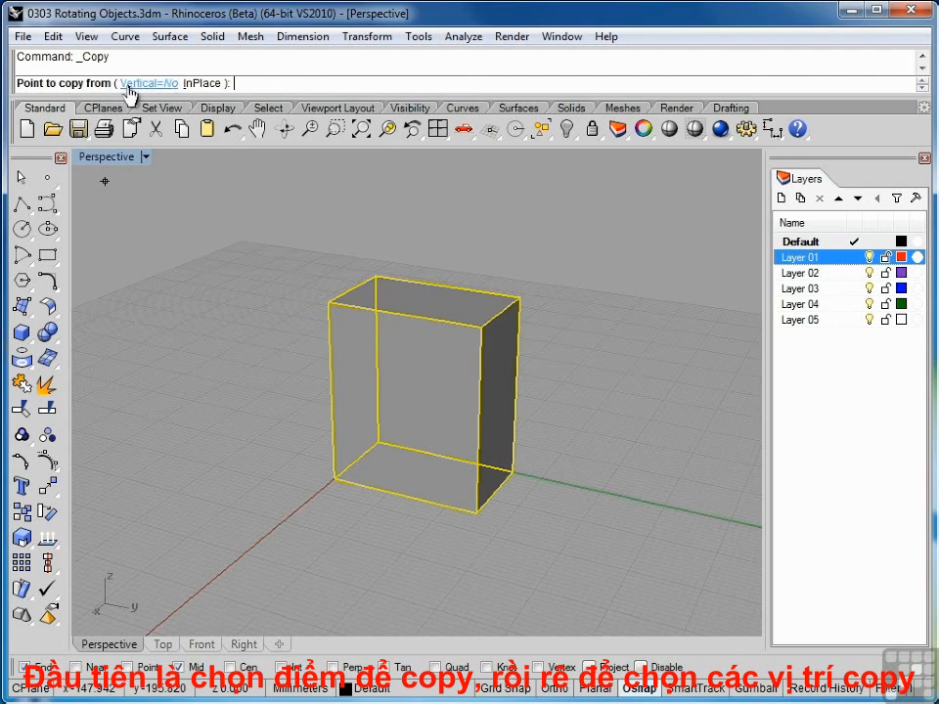
click(333, 479)
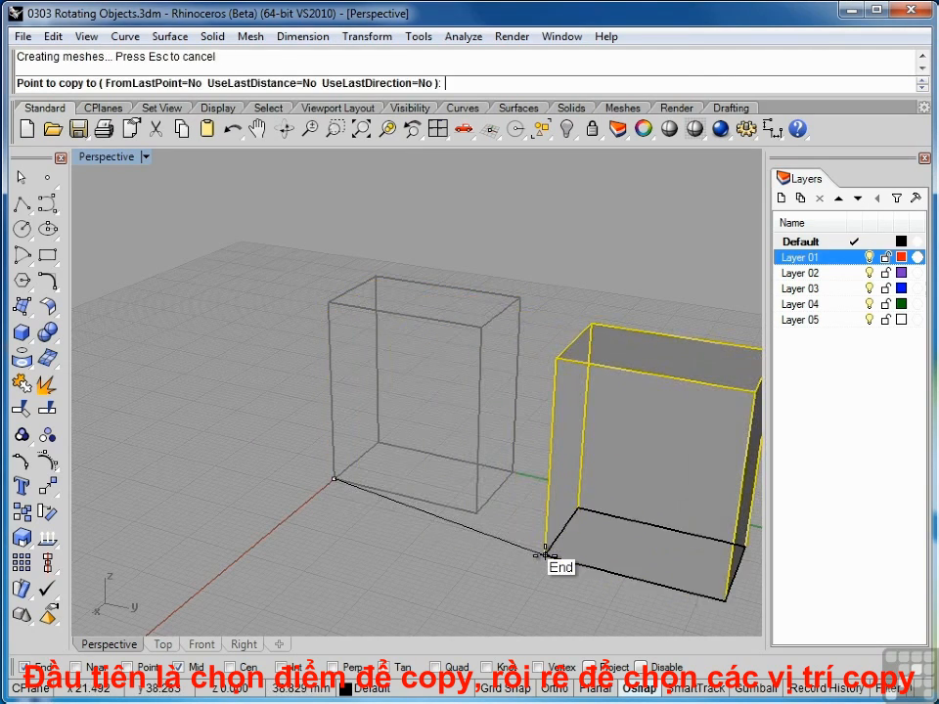
click(539, 345)
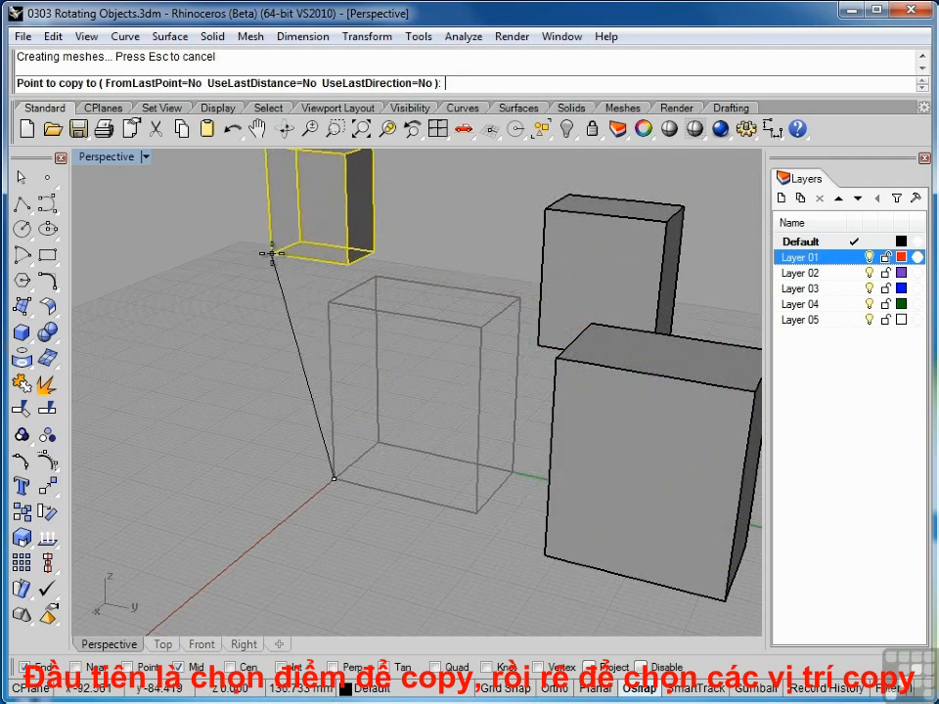
click(268, 253)
click(131, 354)
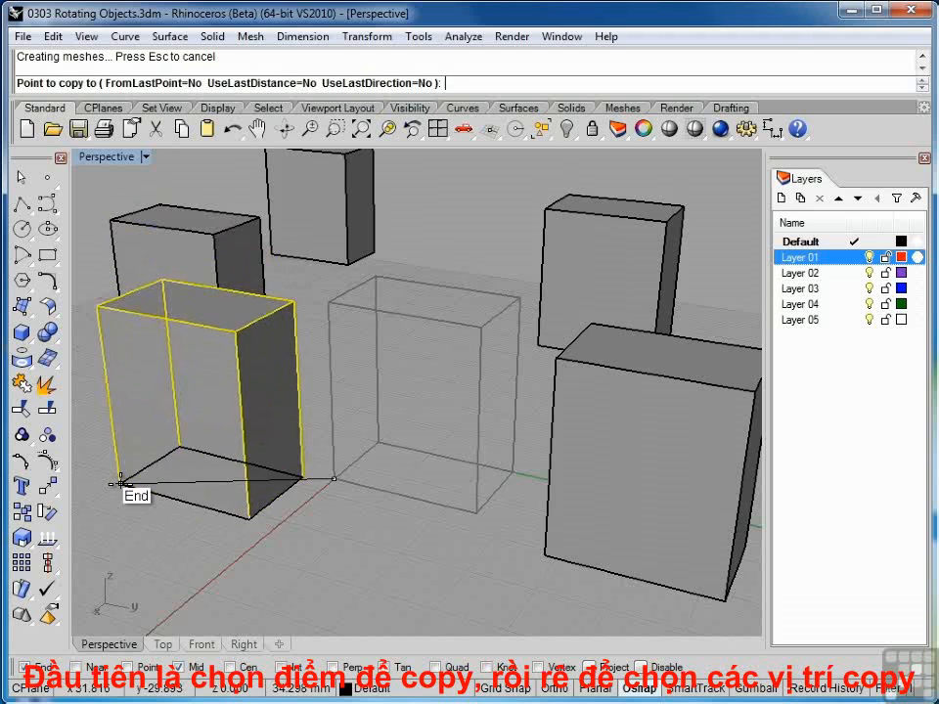
click(115, 485)
click(292, 593)
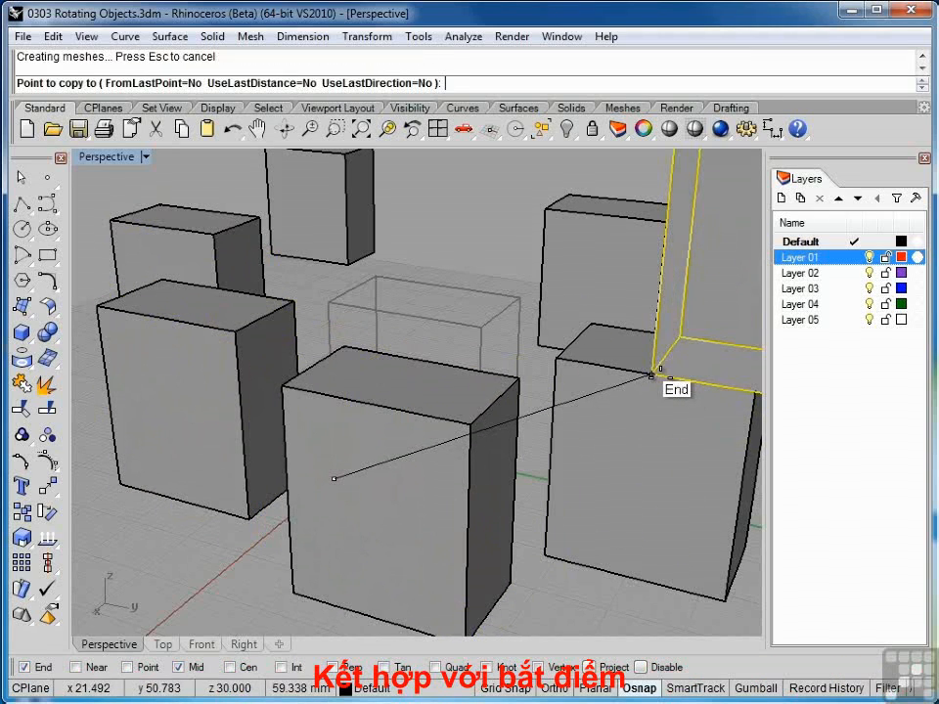
Place further copies stacked on and adjoining the existing boxes by snapping to their corner end points, and finish the Copy command
click(554, 203)
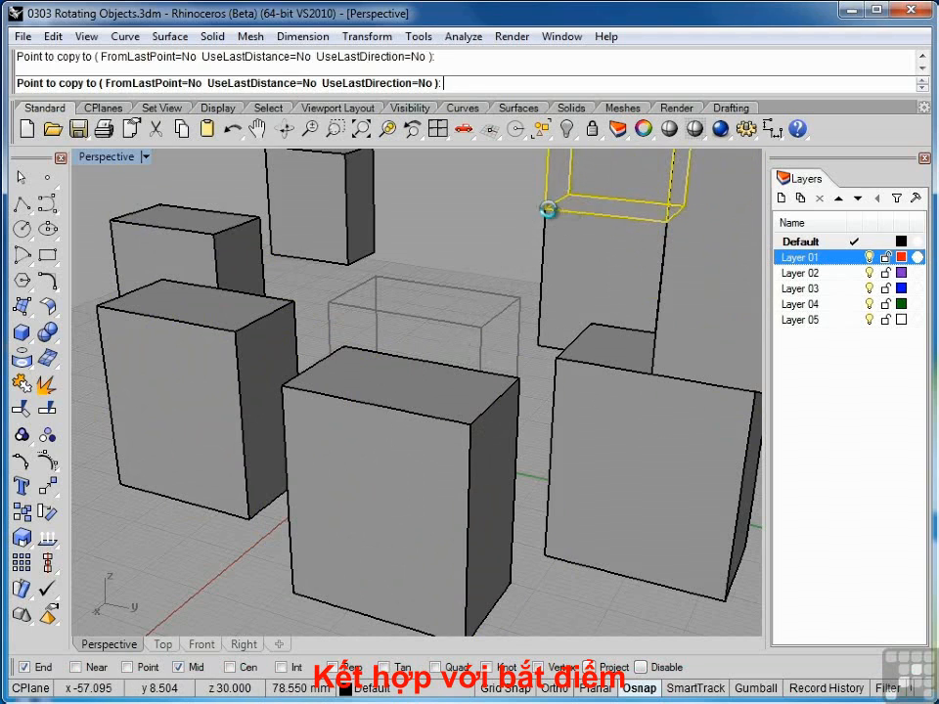
double_click(108, 157)
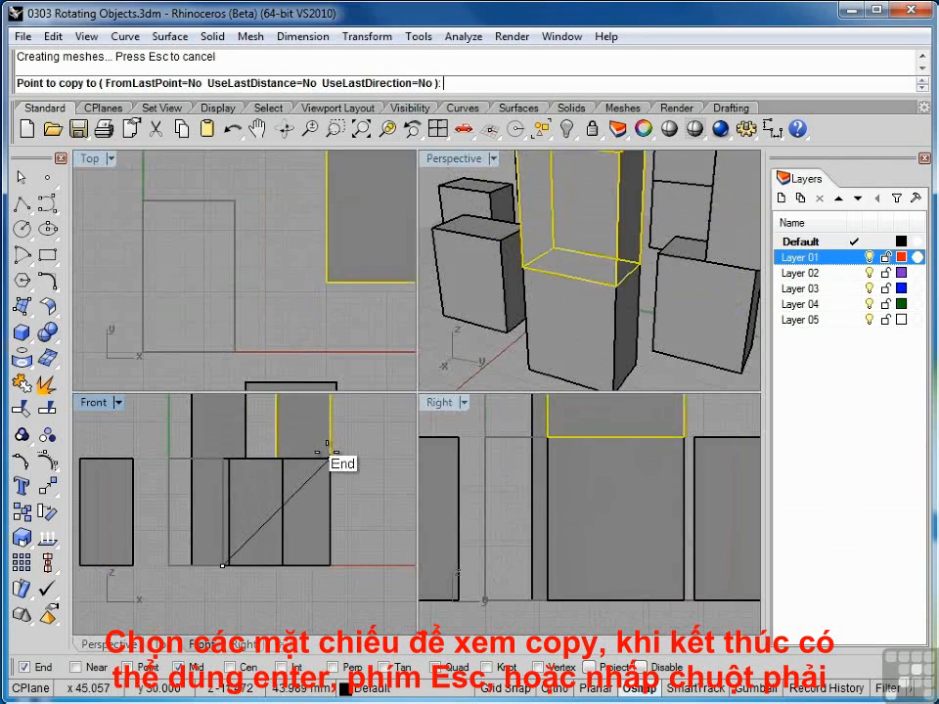
scroll(354, 264, down, 5)
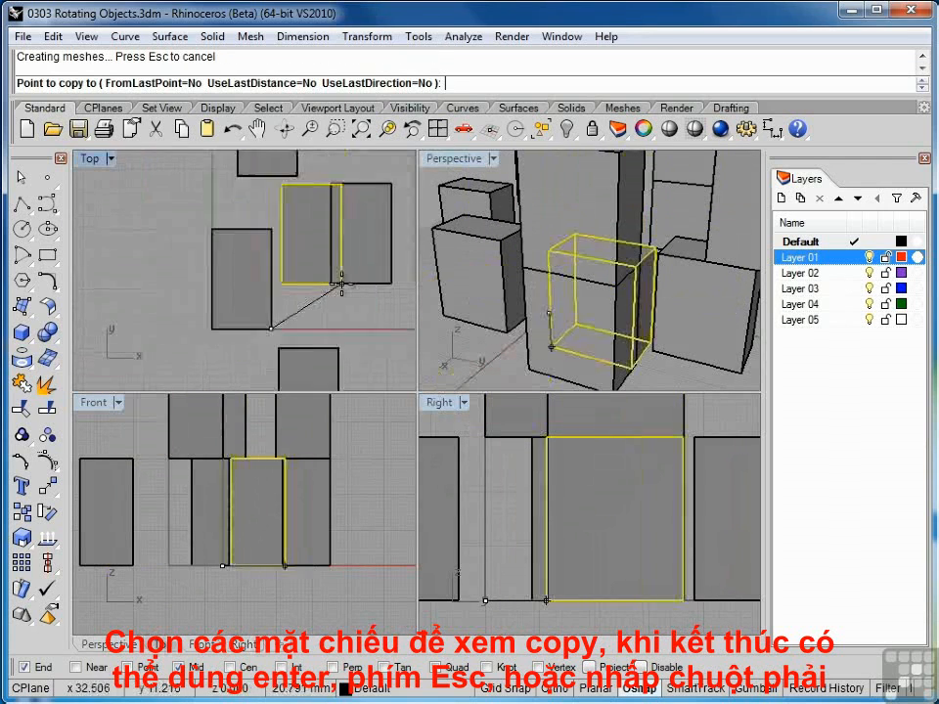
click(368, 230)
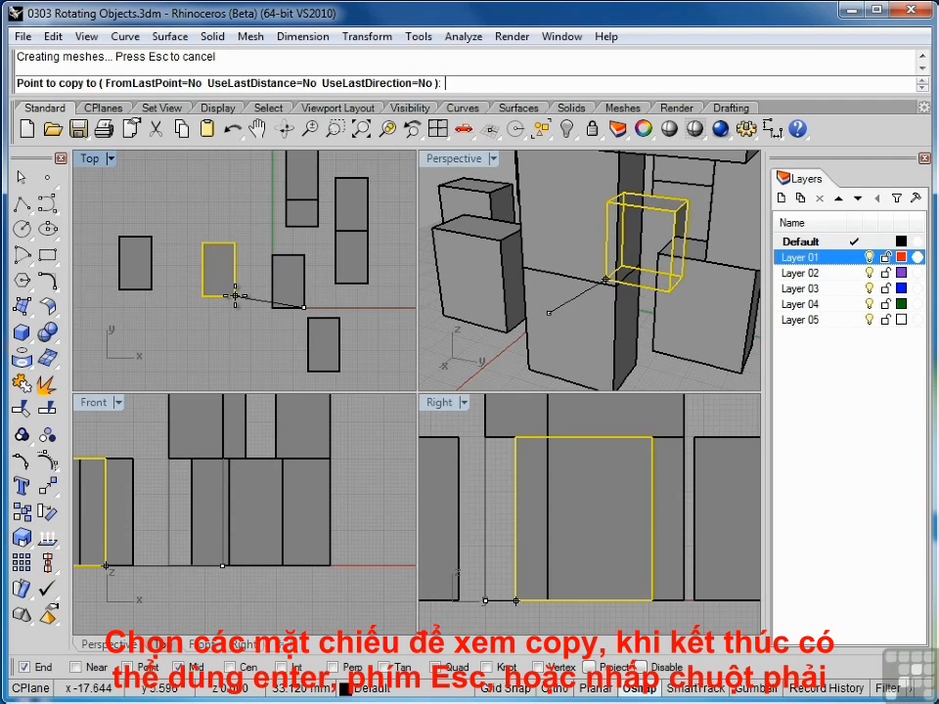
key(Escape)
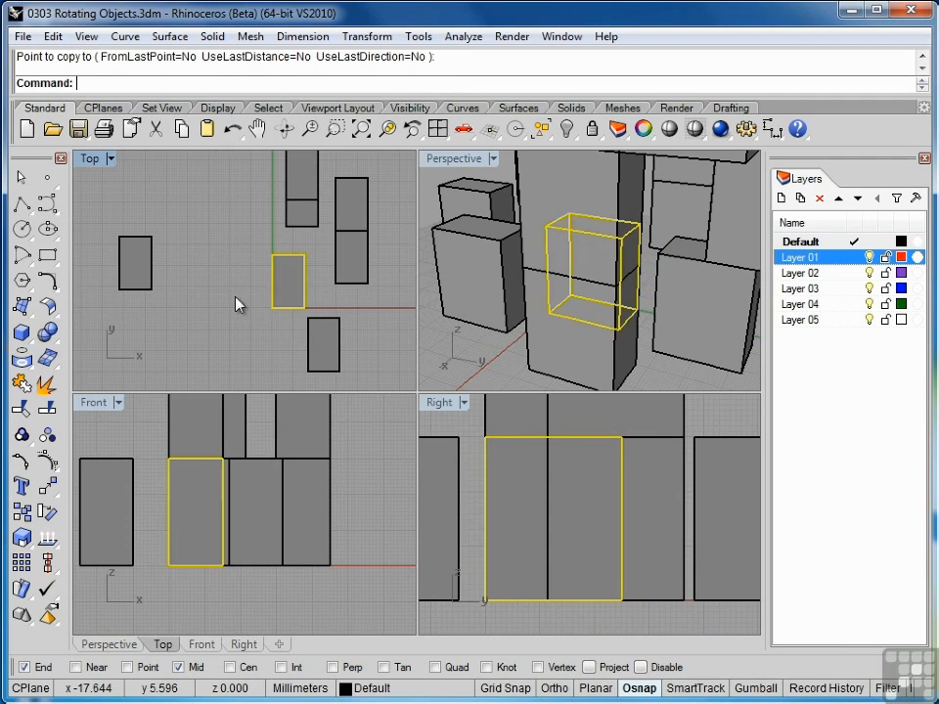
key(Escape)
Examine the stacked and scattered box copies from several angles in a maximized perspective view
click(468, 161)
double_click(467, 161)
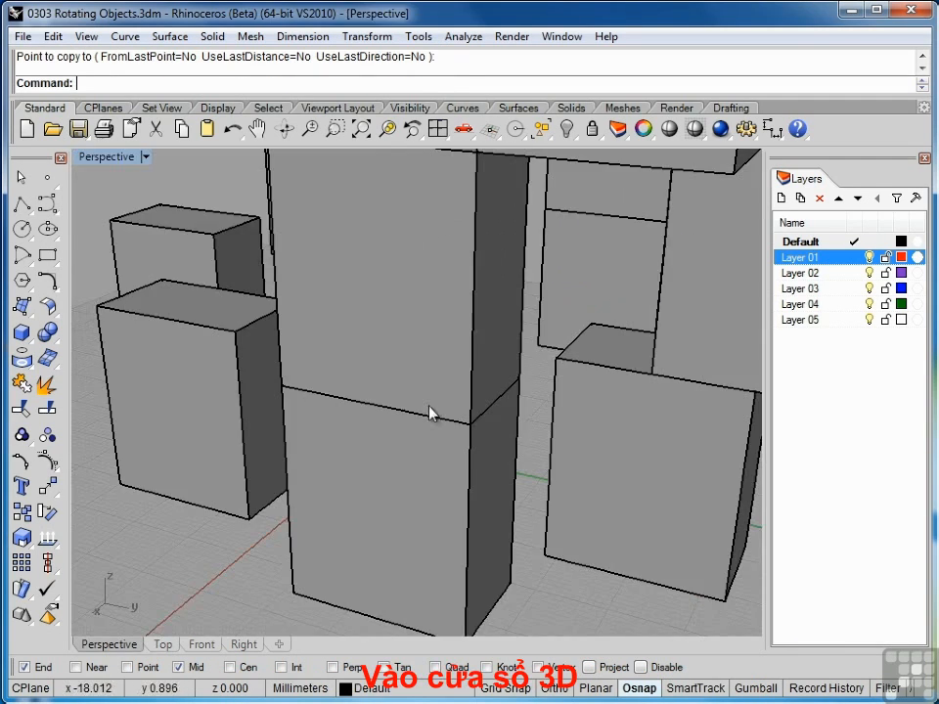
scroll(429, 410, down, 6)
right_drag(480, 403, 459, 392)
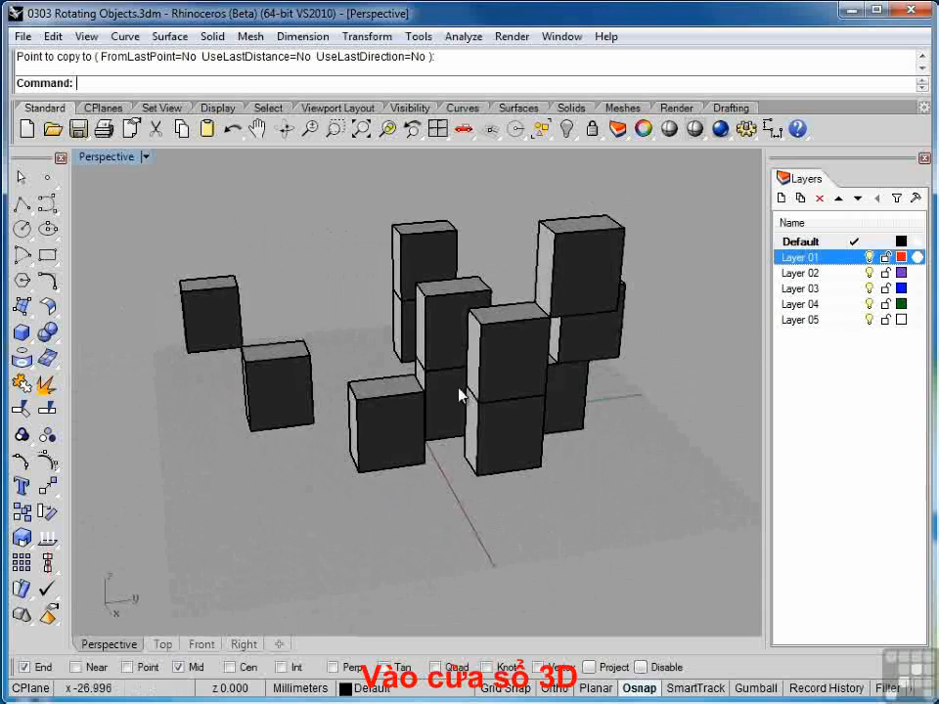
scroll(480, 411, up, 4)
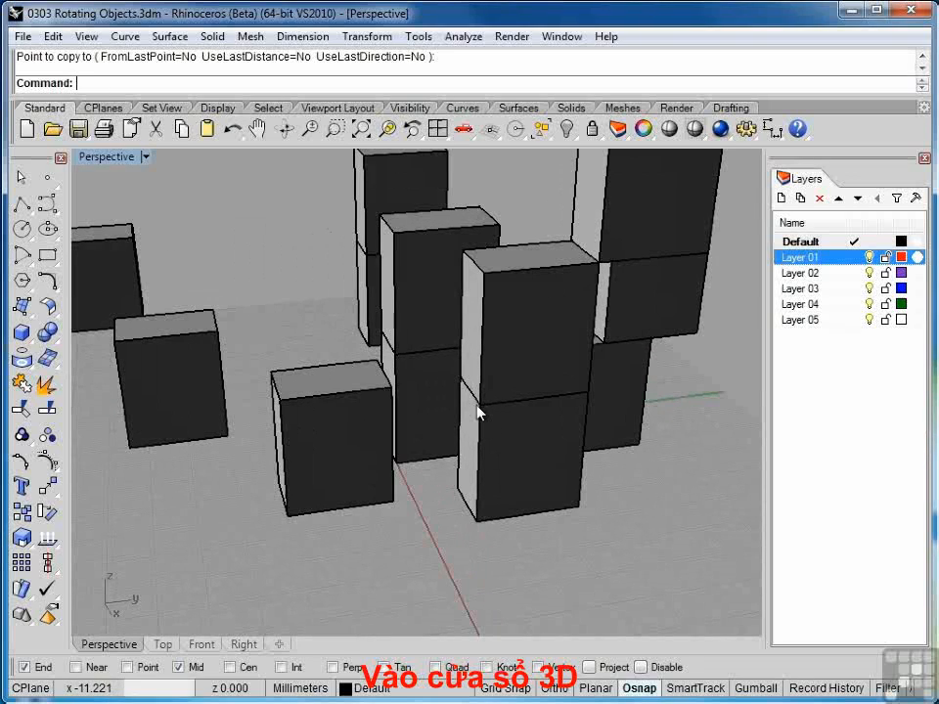
mouse_move(499, 411)
right_down()
mouse_move(389, 397)
mouse_move(510, 402)
right_up()
scroll(470, 401, down, 4)
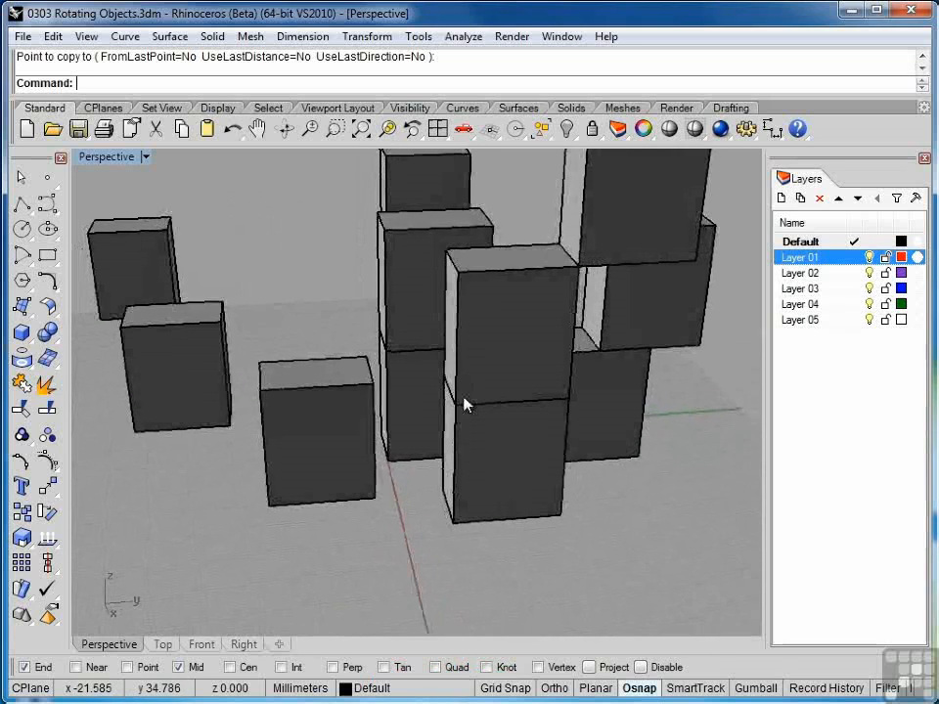
Delete all the copied boxes group by group, keeping only the original box at the origin
drag(39, 247, 41, 247)
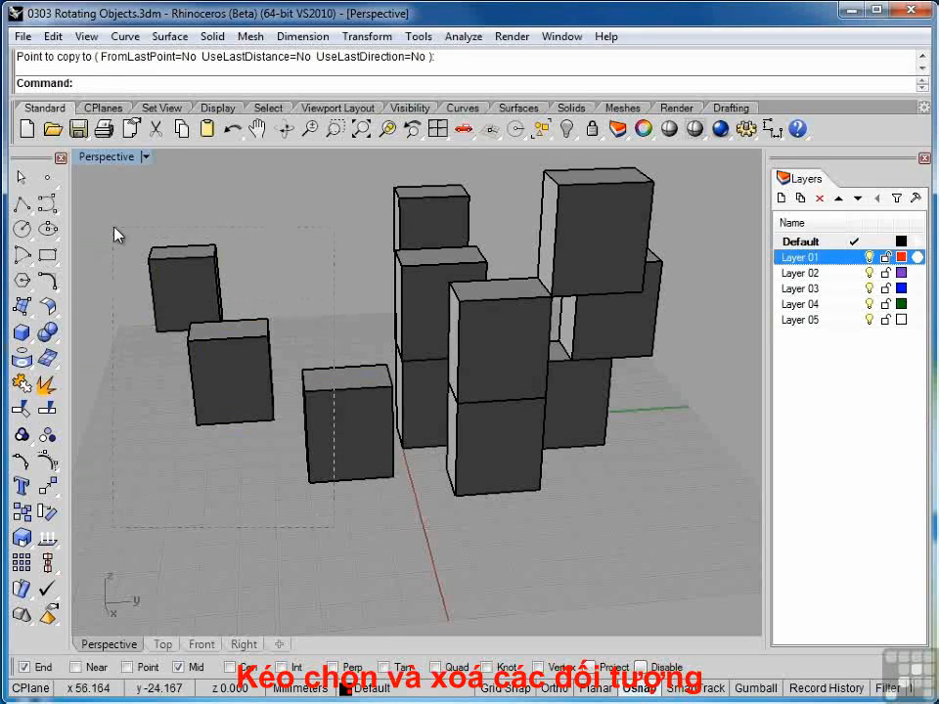
key(Delete)
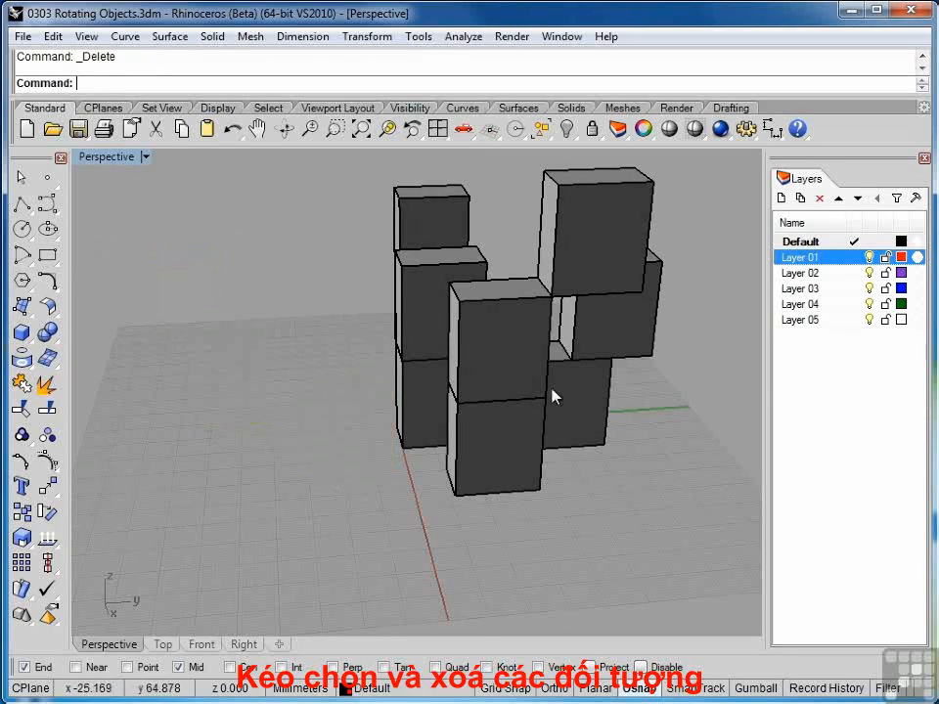
drag(685, 497, 571, 212)
key(Delete)
drag(548, 460, 518, 317)
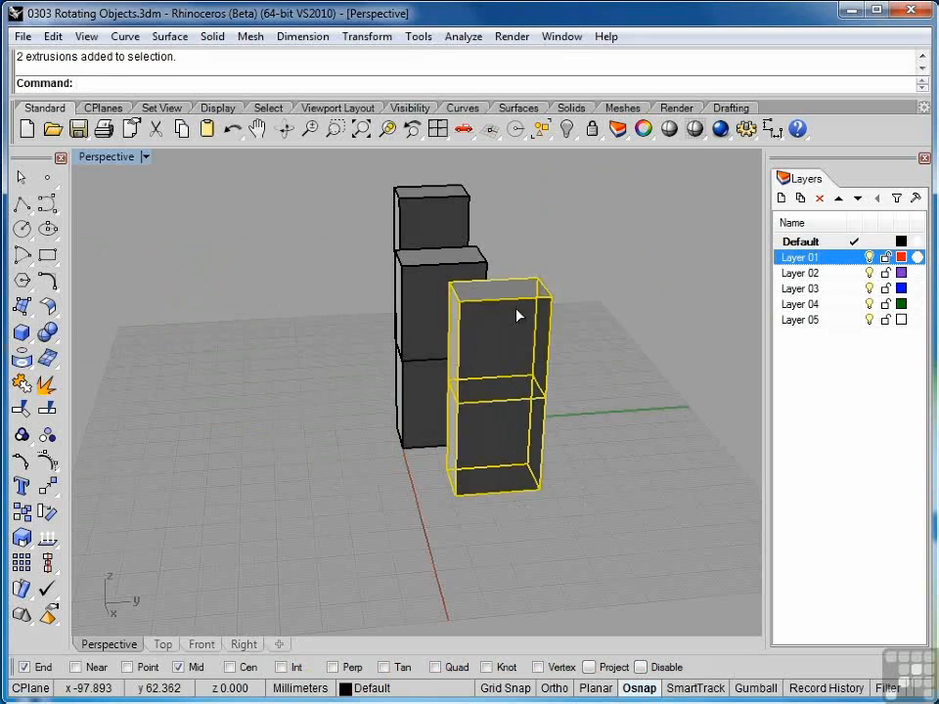
key(Delete)
drag(510, 209, 396, 235)
key(Delete)
Mirror the original box with a copy across the green axis, starting the mirror plane at its origin corner in the Top view
right_drag(528, 292, 421, 428)
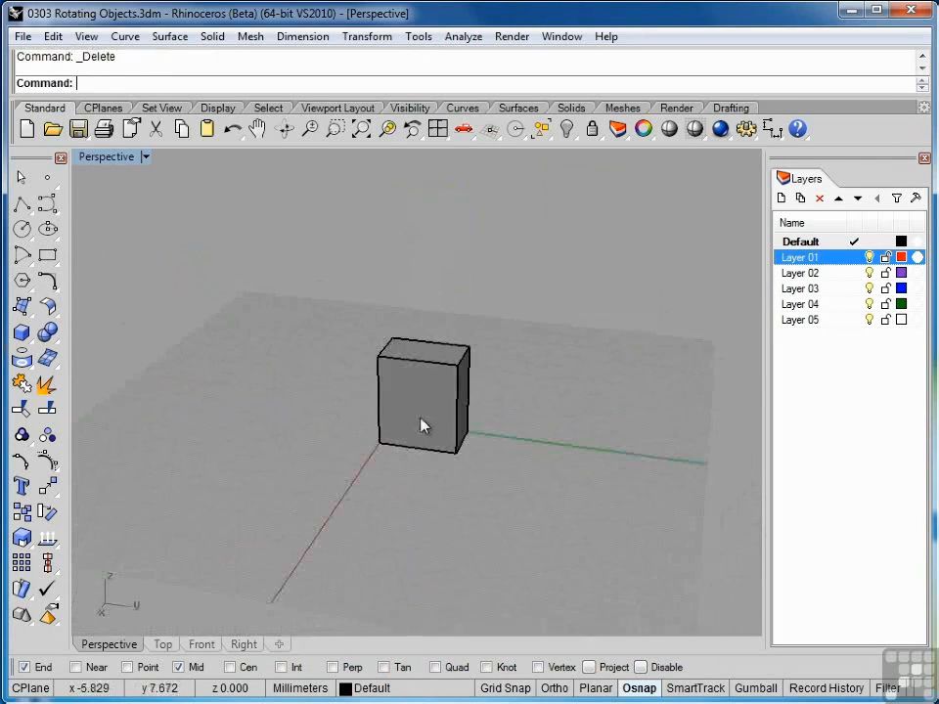
scroll(413, 430, up, 4)
scroll(411, 425, up, 3)
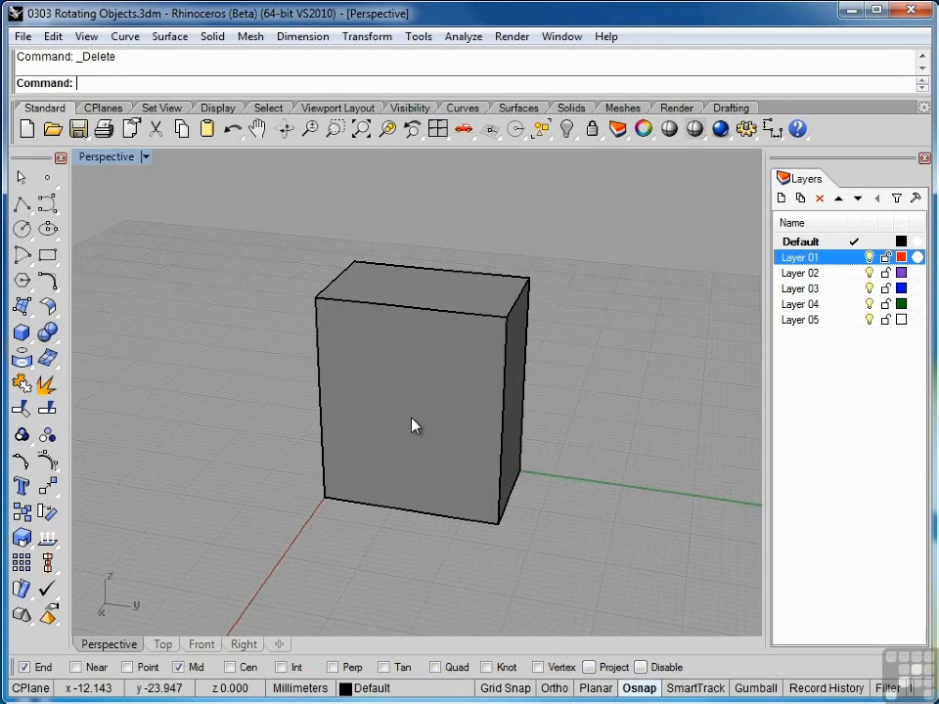
right_drag(236, 470, 380, 489)
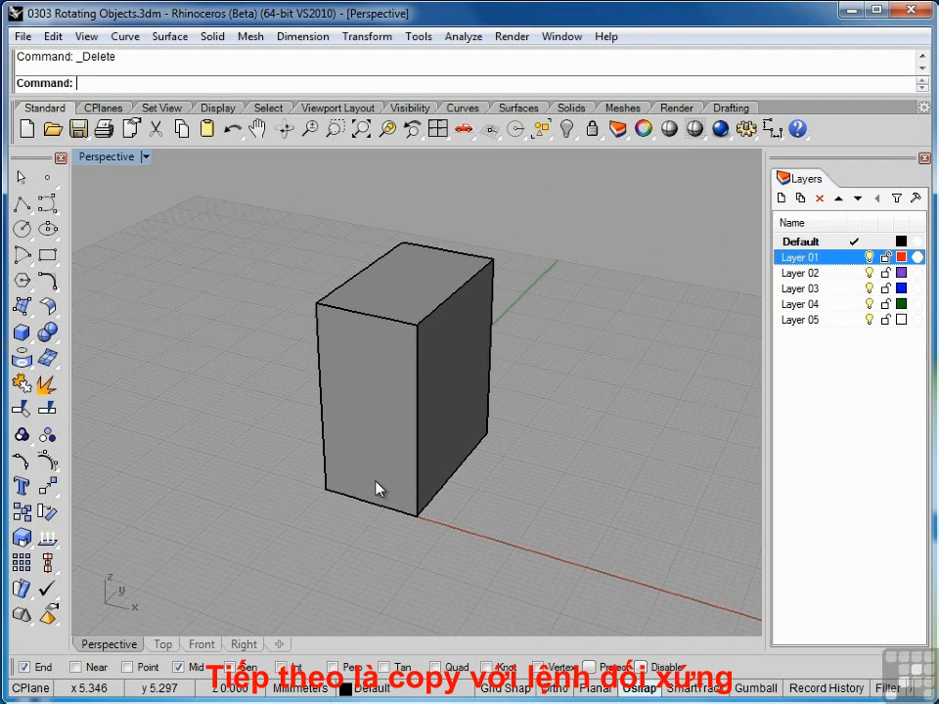
click(380, 489)
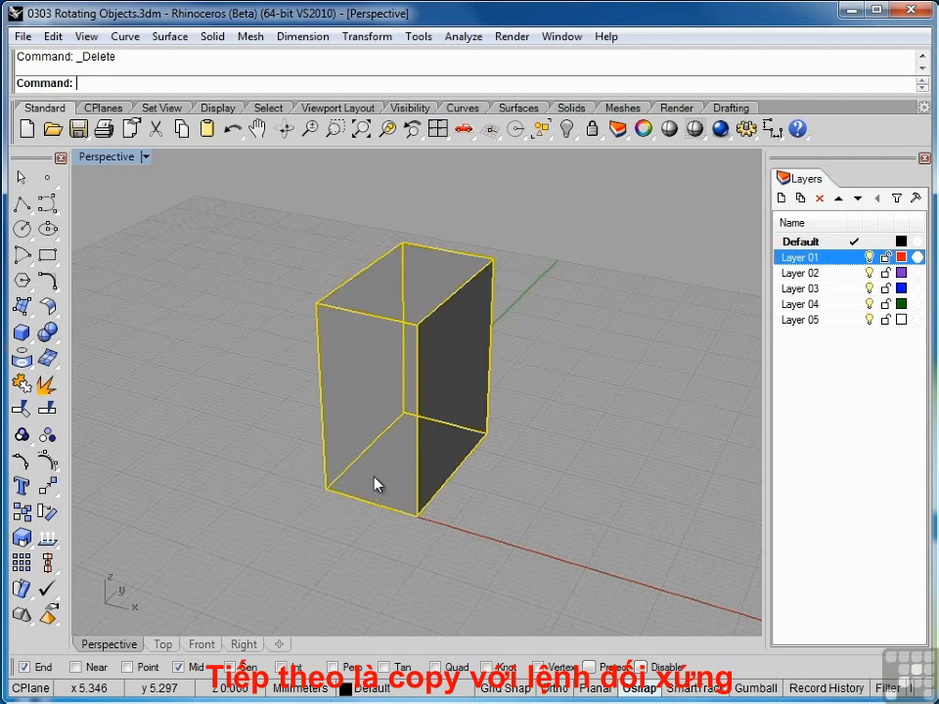
double_click(103, 158)
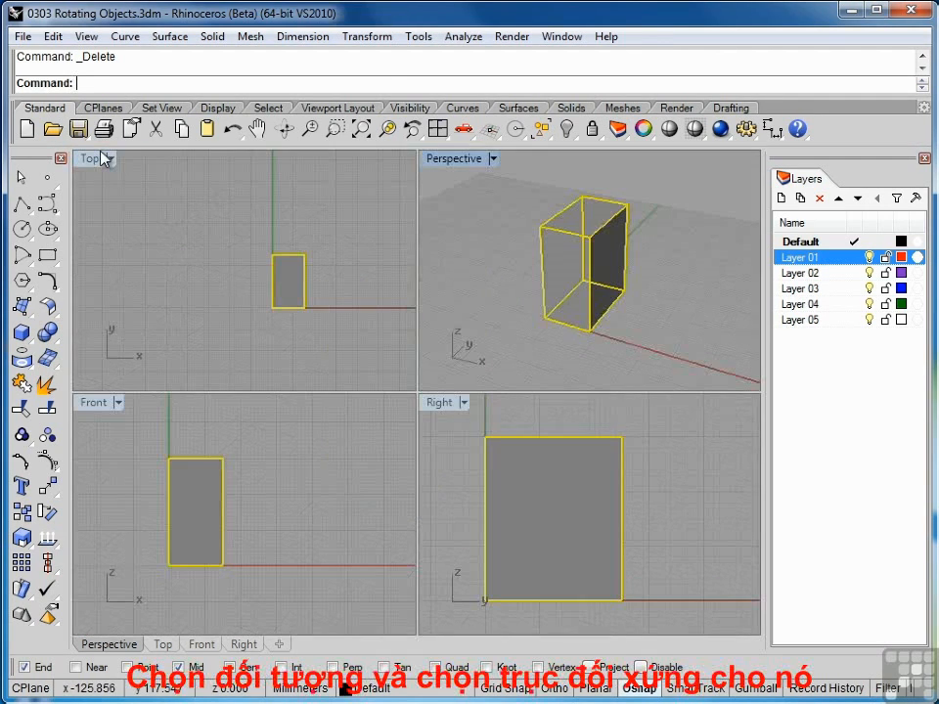
click(368, 38)
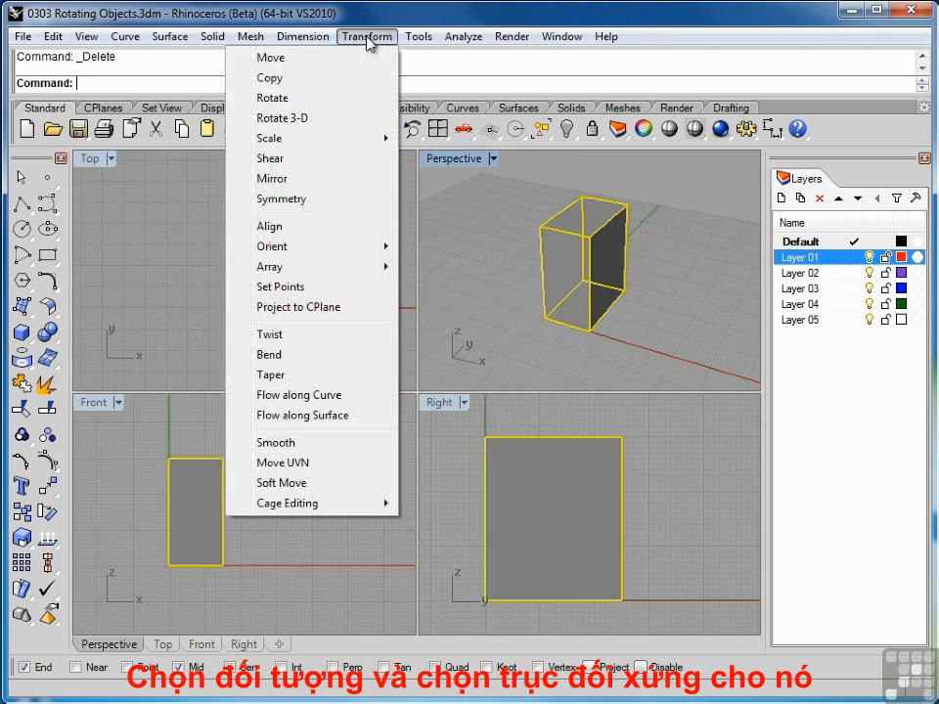
click(274, 179)
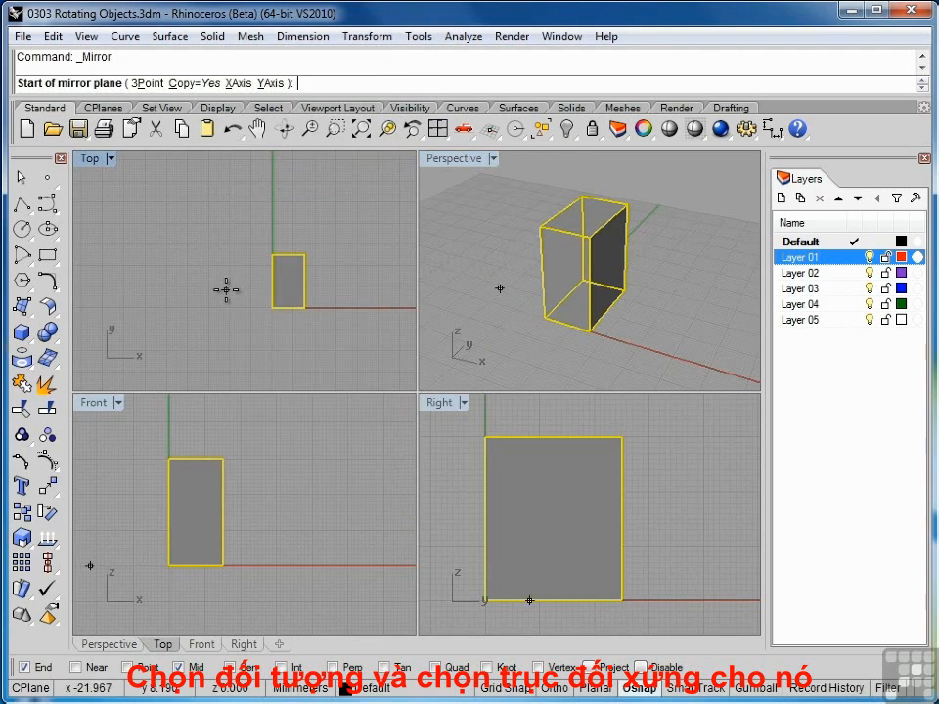
click(271, 309)
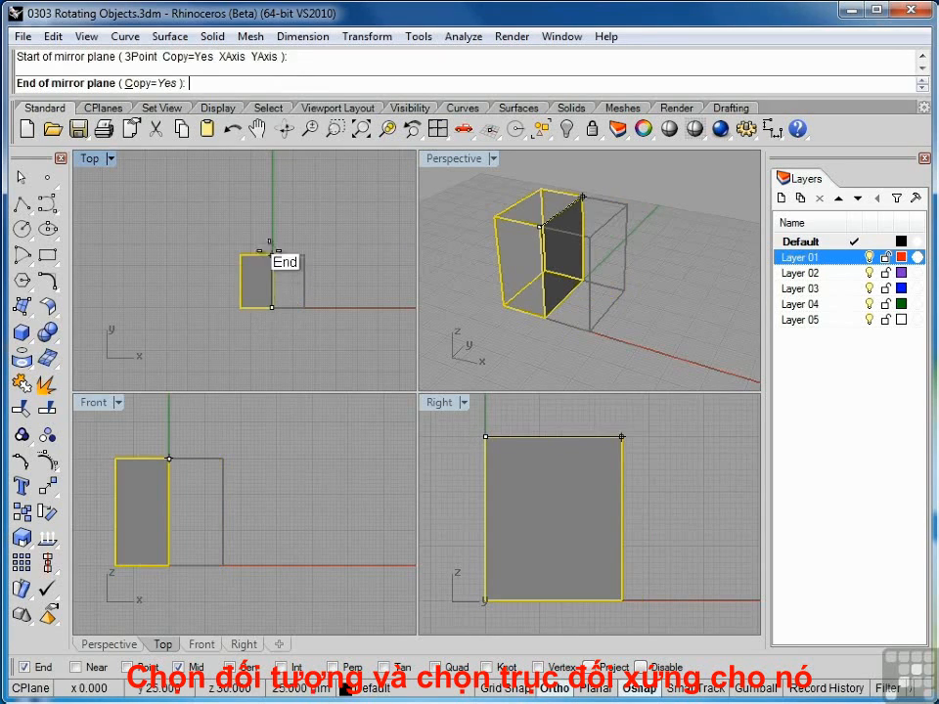
click(271, 184)
click(493, 346)
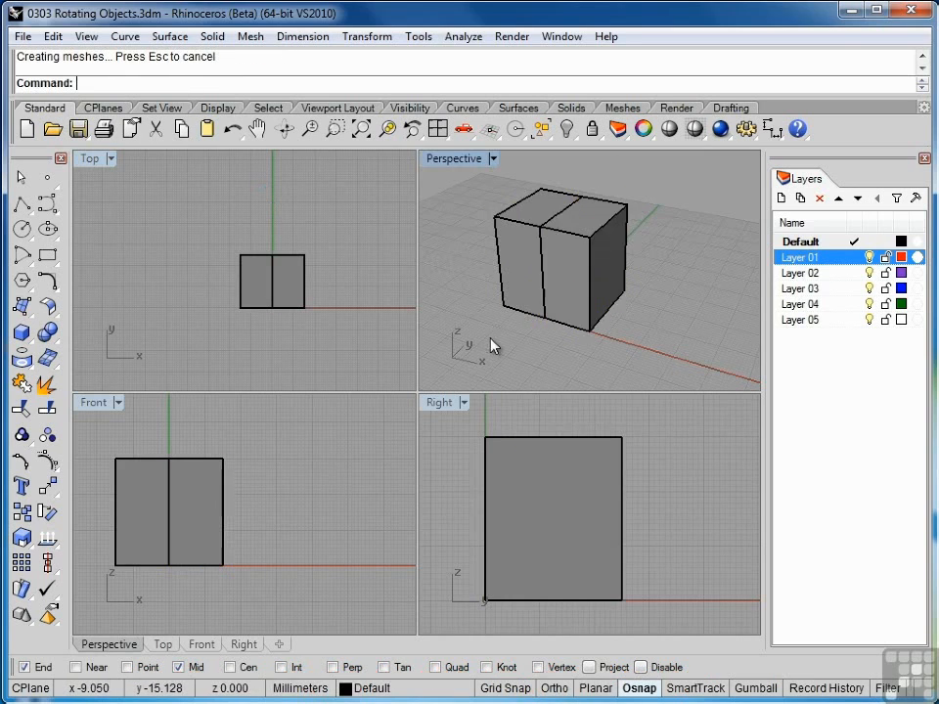
Mirror both boxes together across the red axis, starting the mirror plane at the box corner on that axis in the Top view
right_drag(492, 345, 556, 308)
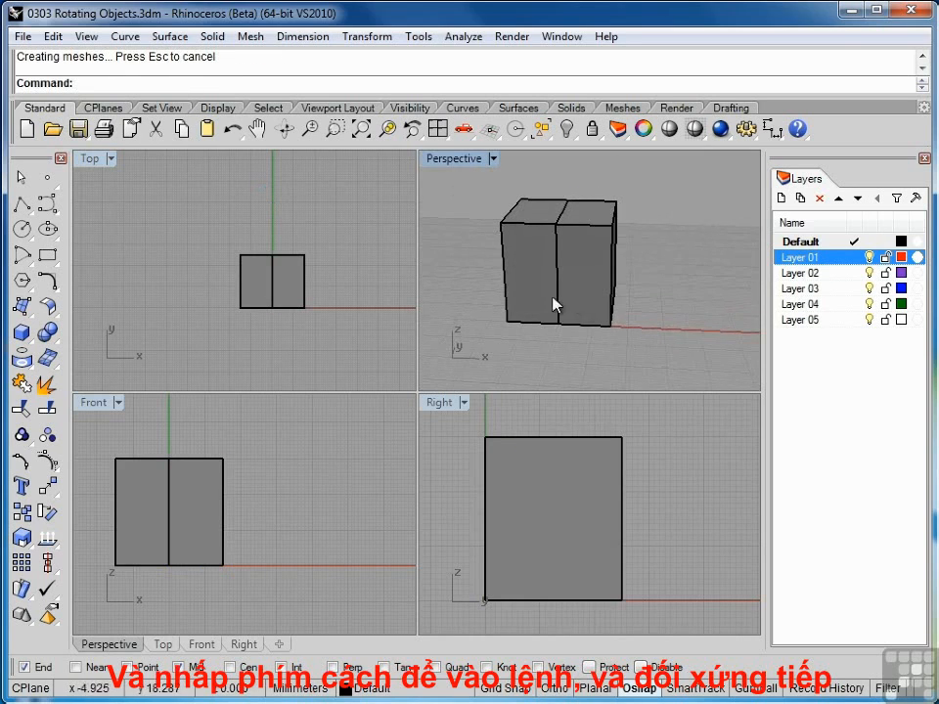
click(298, 302)
shift+click(251, 288)
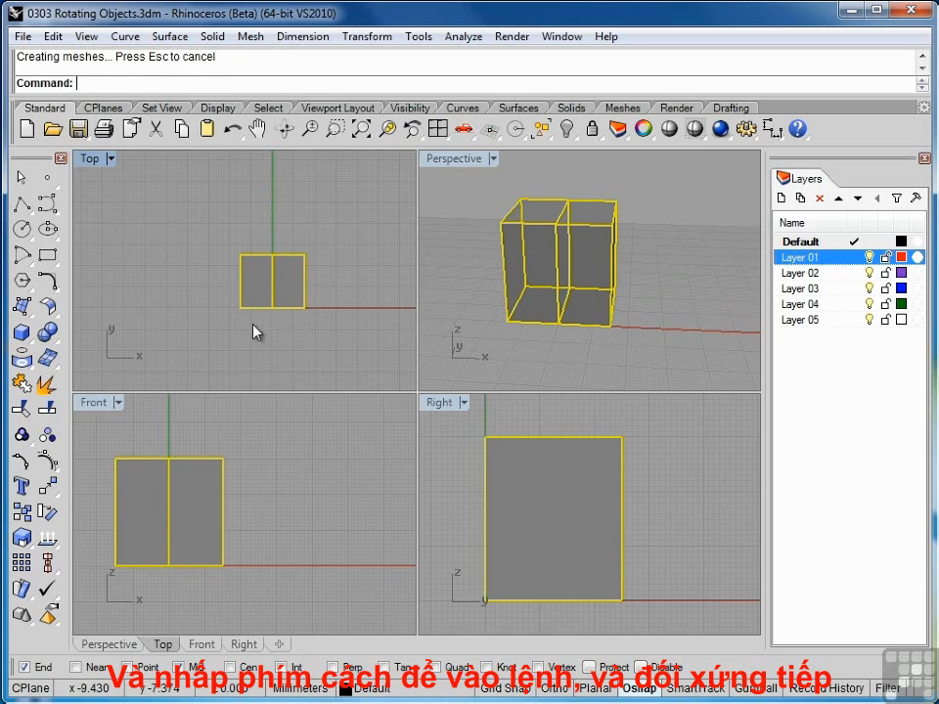
key(space)
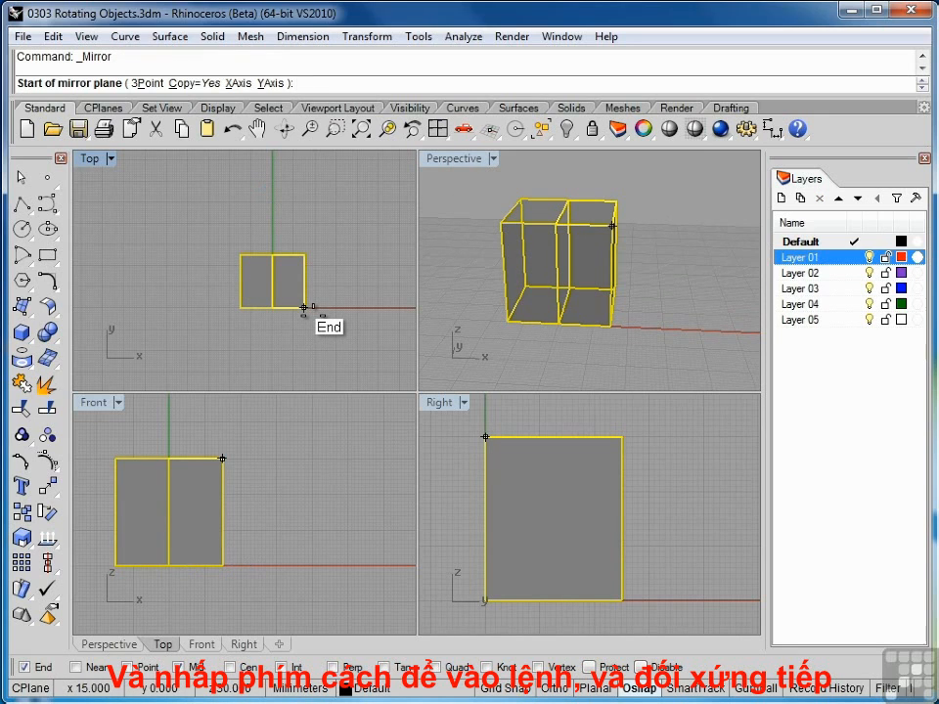
click(304, 308)
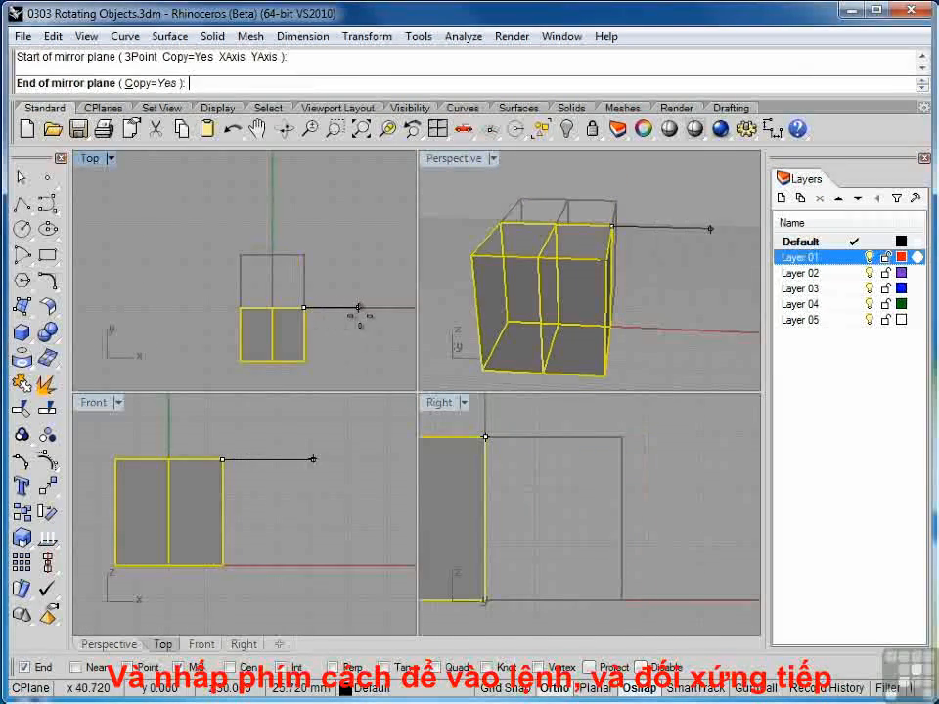
click(363, 307)
key(Escape)
Undo both mirror operations so only the original box is left
right_drag(705, 305, 646, 304)
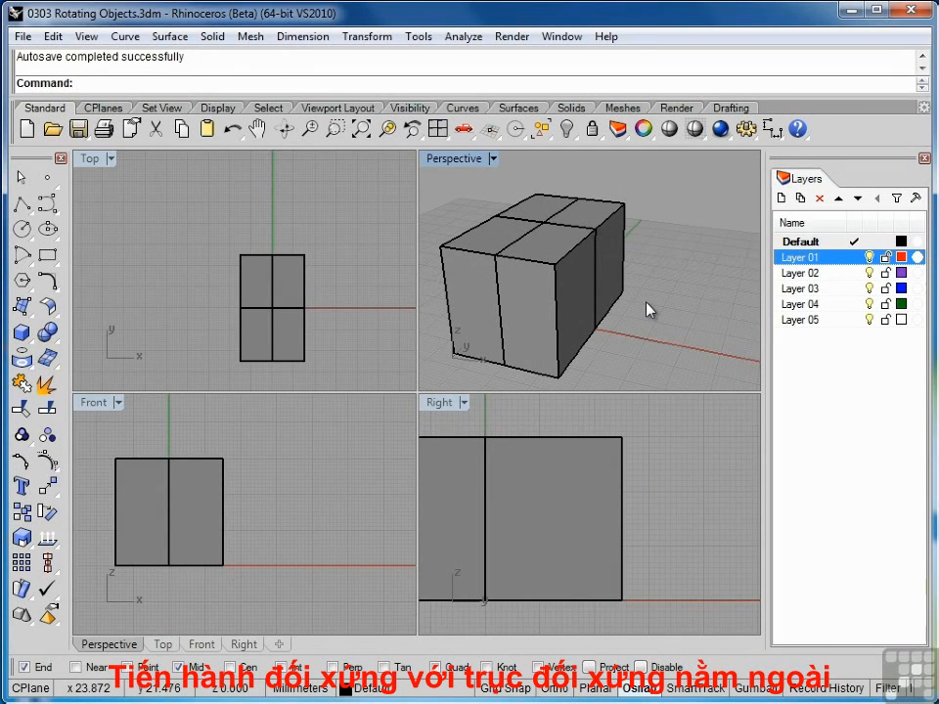
key(ctrl+z)
key(ctrl+z)
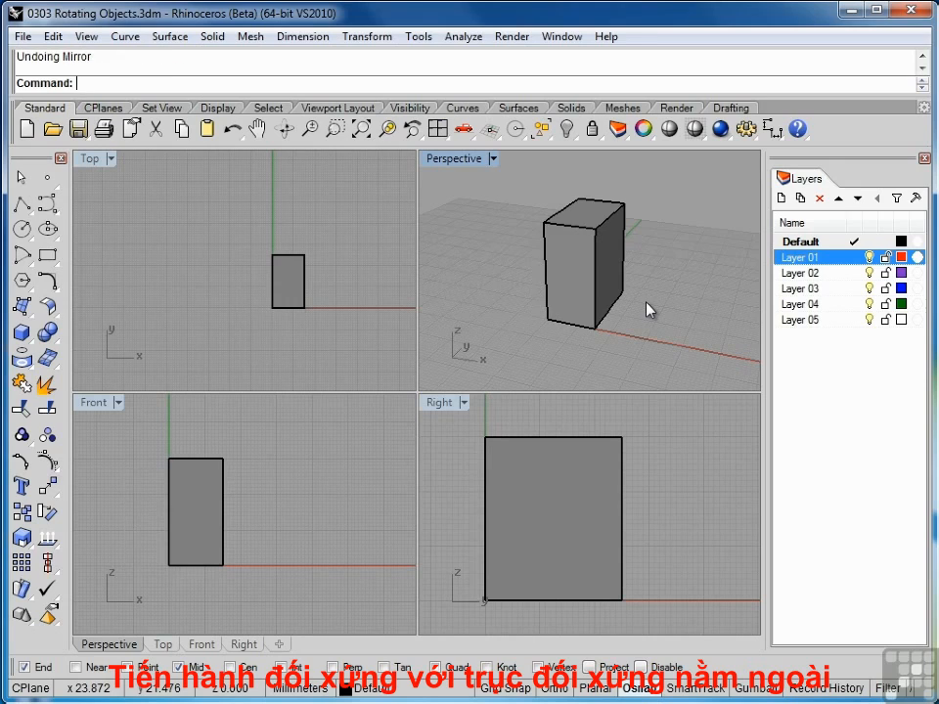
Mirror the box across a plane parallel to the green axis, set away from the box at about x 57 mm in the Top view
click(348, 339)
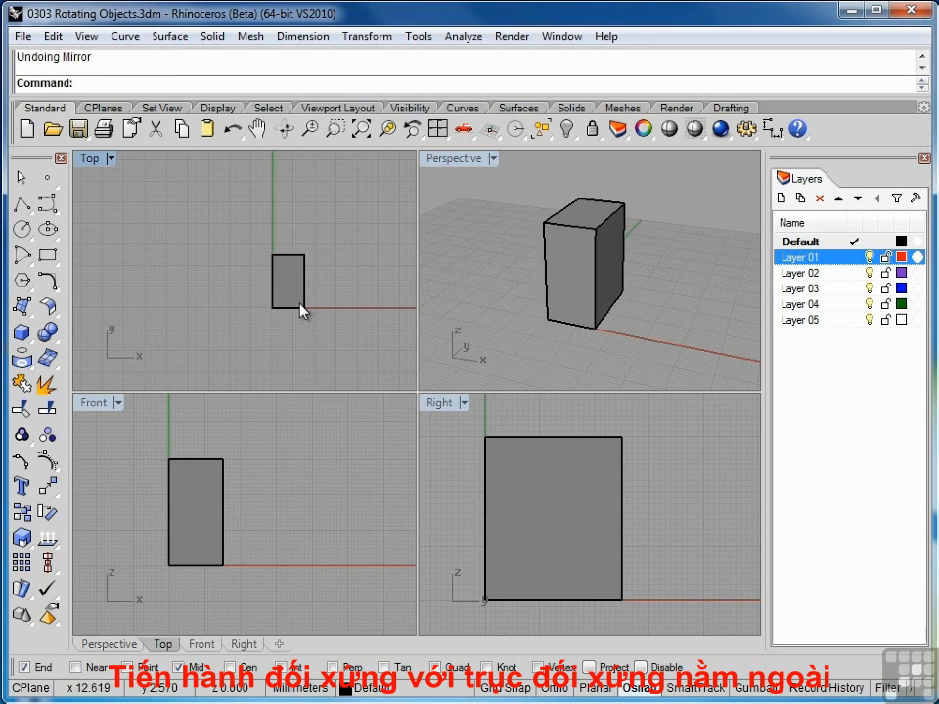
click(301, 310)
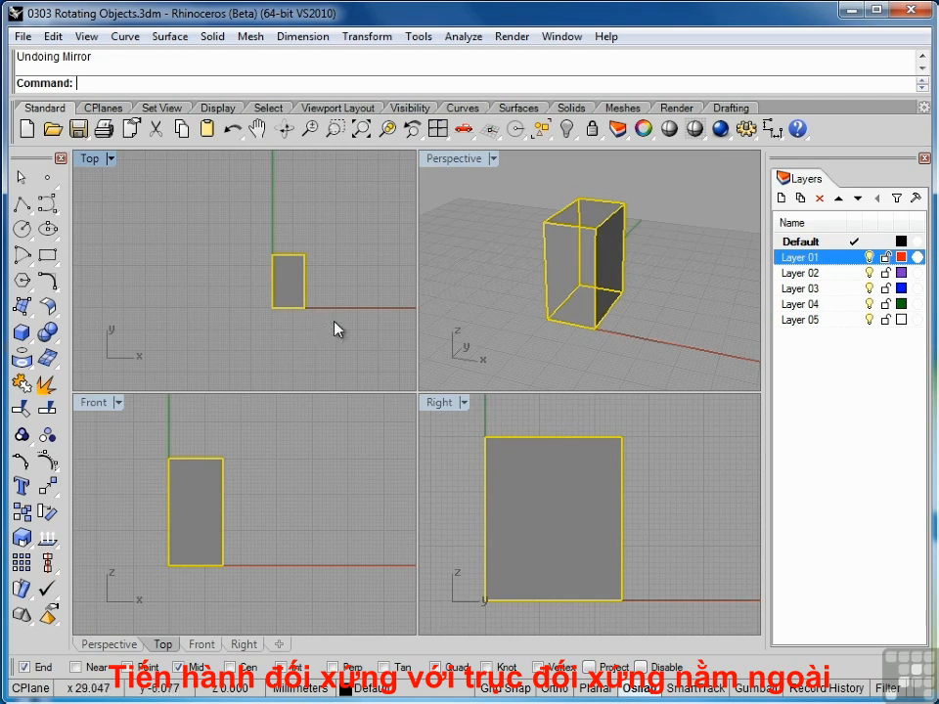
right_click(334, 321)
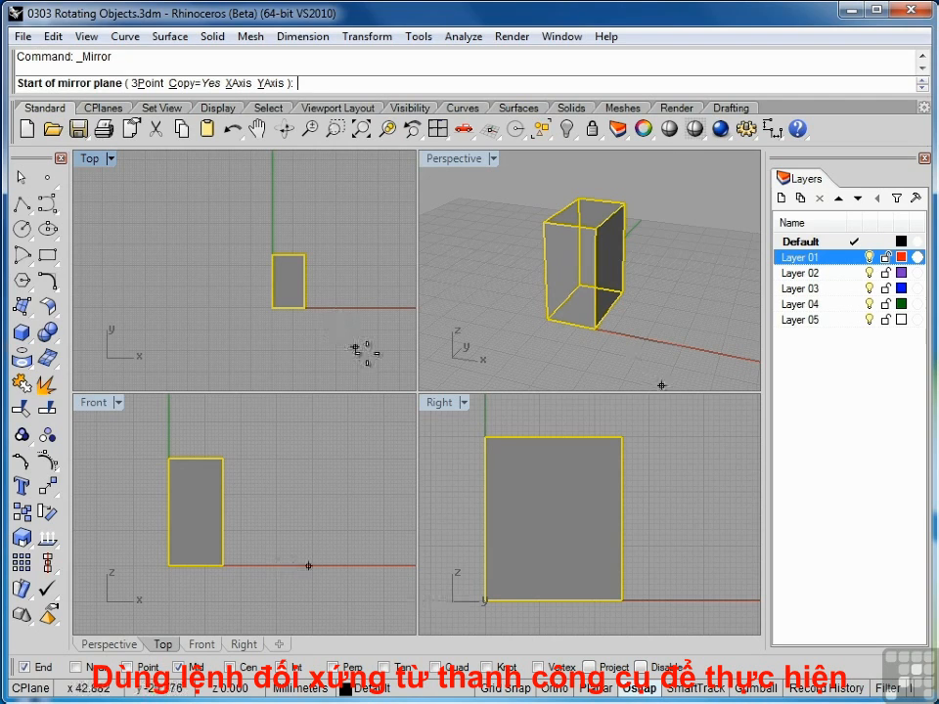
right_drag(361, 367, 272, 354)
click(275, 354)
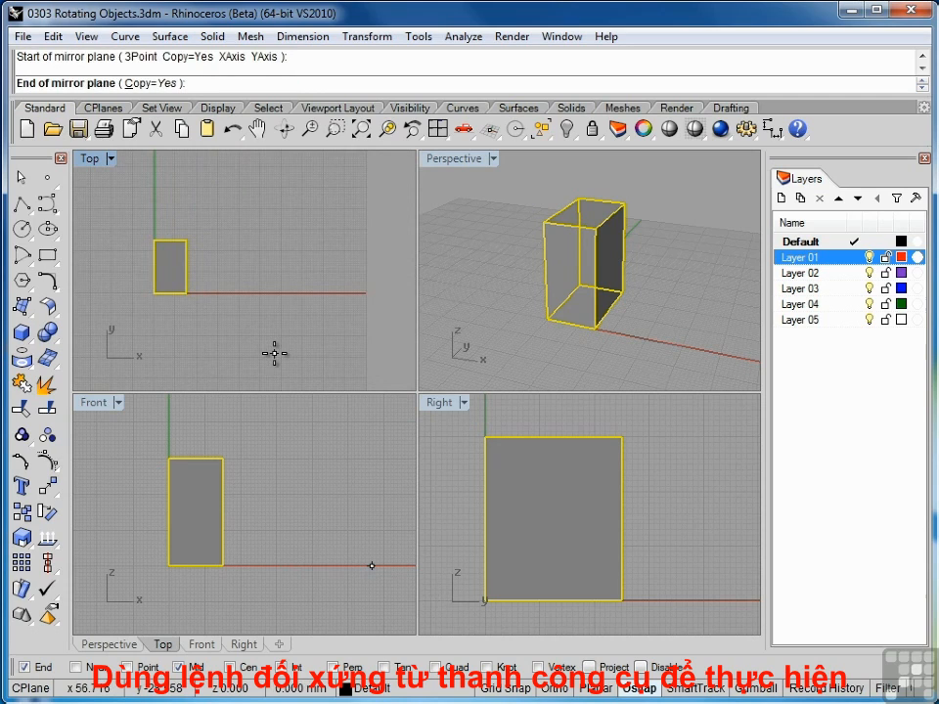
click(264, 225)
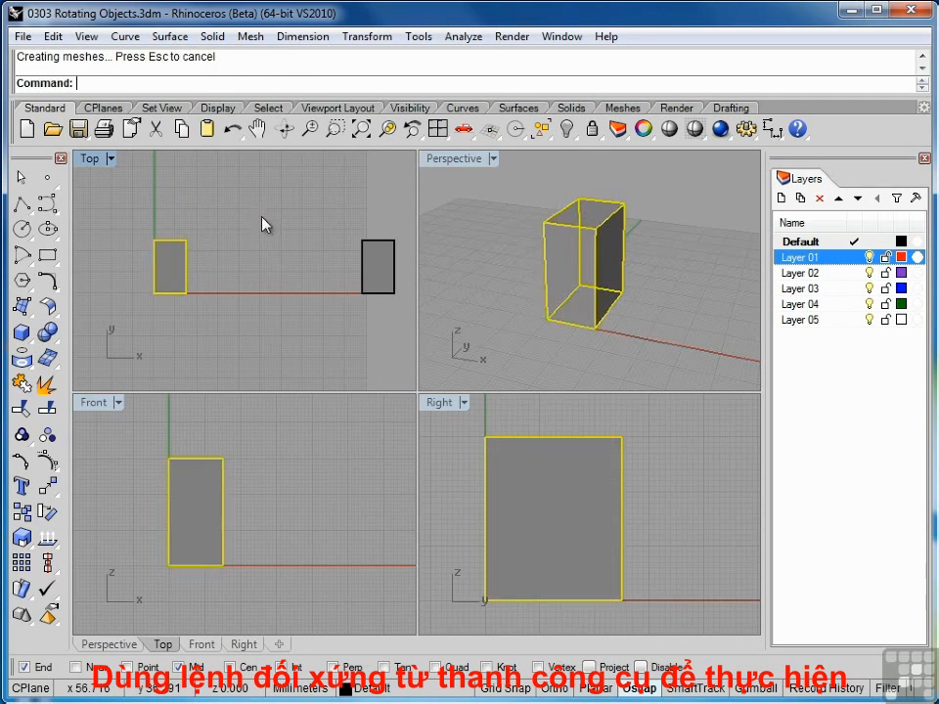
Undo the mirror made across the plane away from the box
click(697, 319)
scroll(696, 319, down, 4)
shift+right_drag(675, 305, 562, 287)
scroll(555, 266, up, 2)
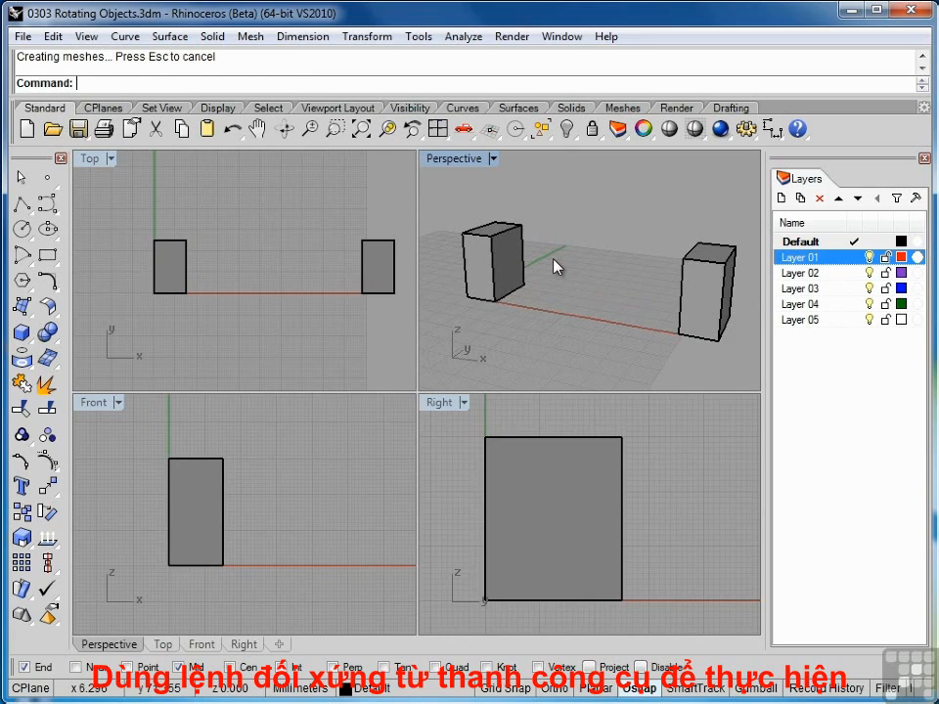
key(ctrl+z)
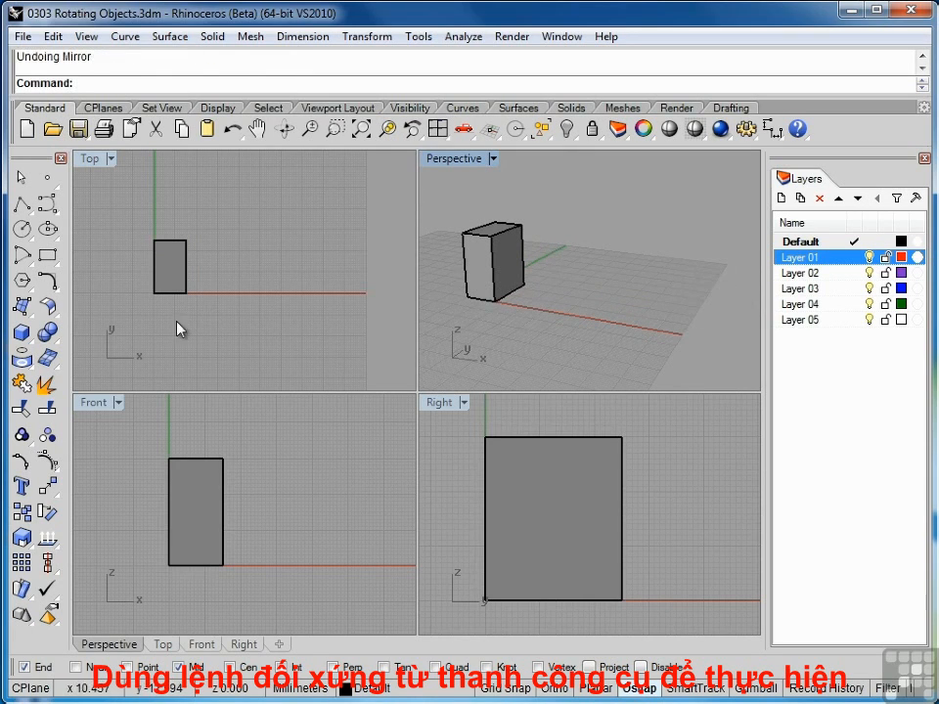
Draw a straight polyline parallel to the green axis at about x 28 mm in the Top view, beside the box and crossing the red axis
click(21, 203)
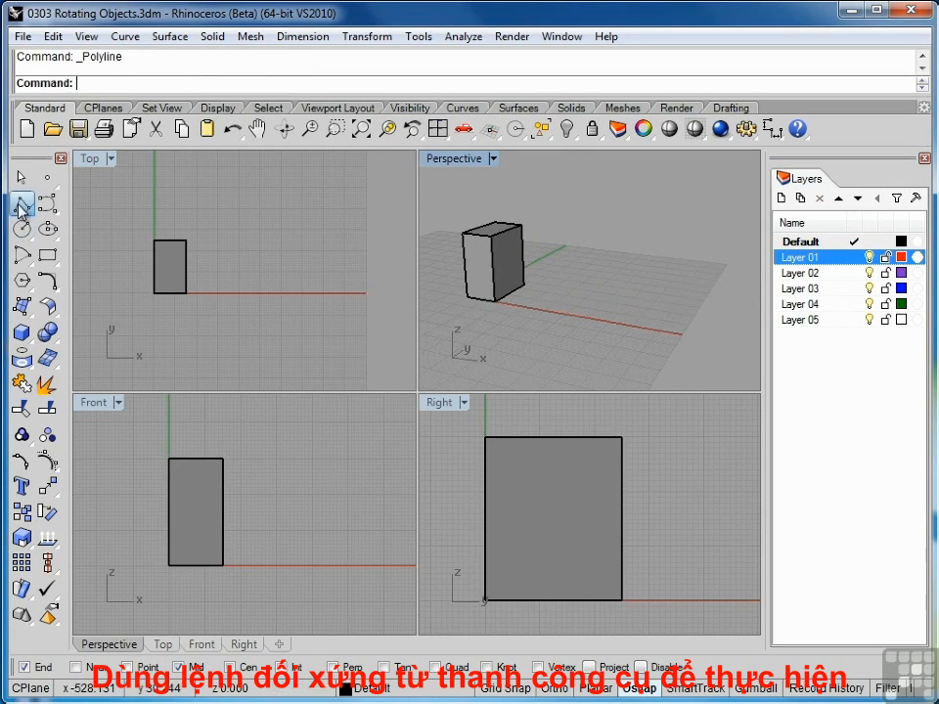
click(213, 200)
click(209, 360)
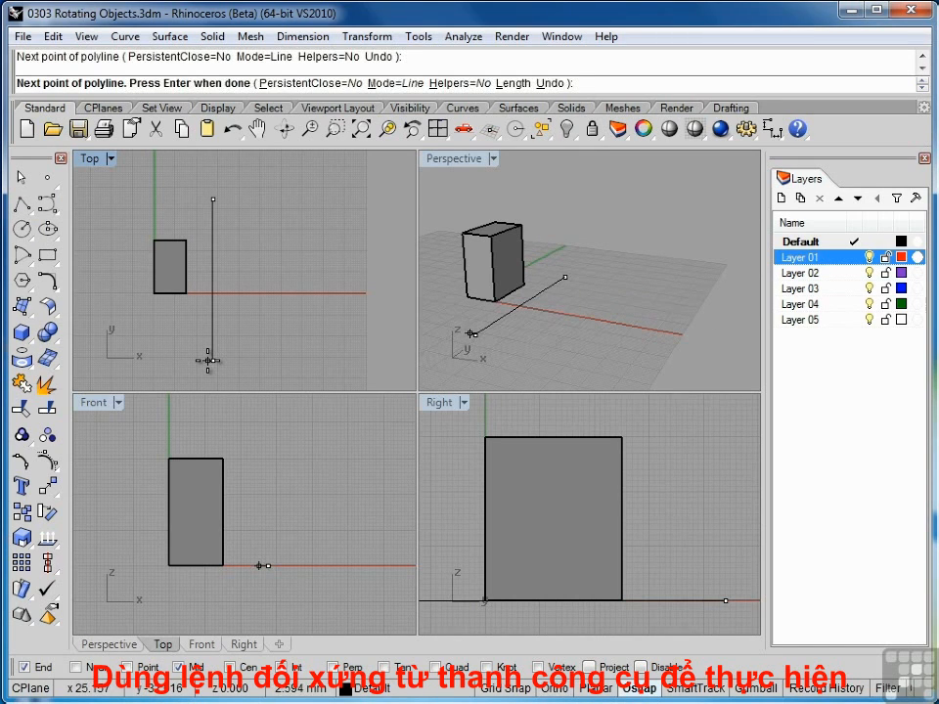
key(Return)
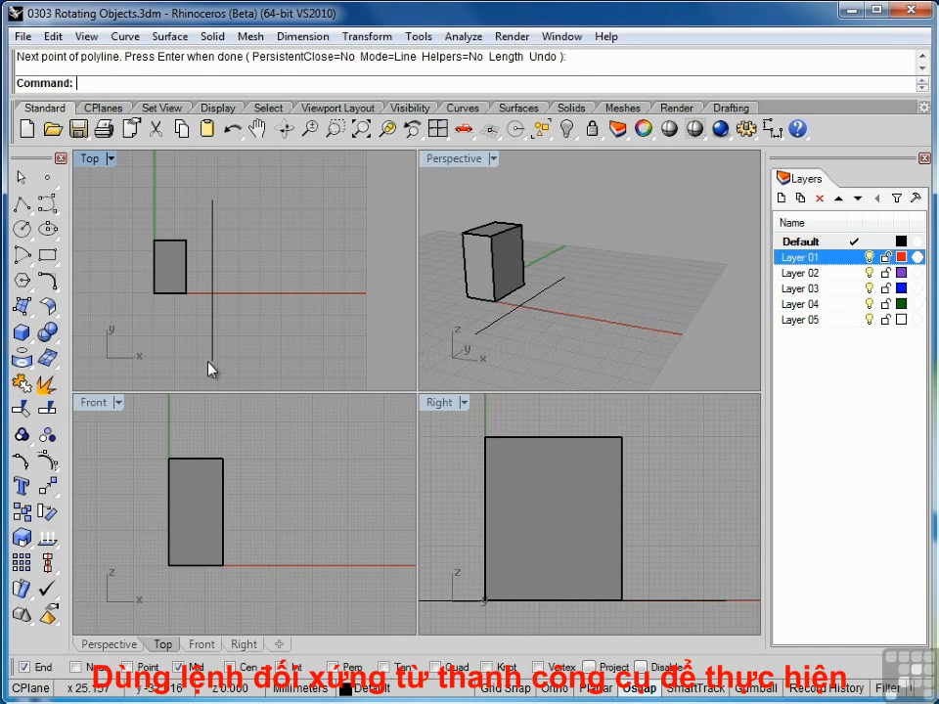
Mirror the box across the drawn line, snapping the mirror plane to the line's two endpoints in the Top view
click(180, 291)
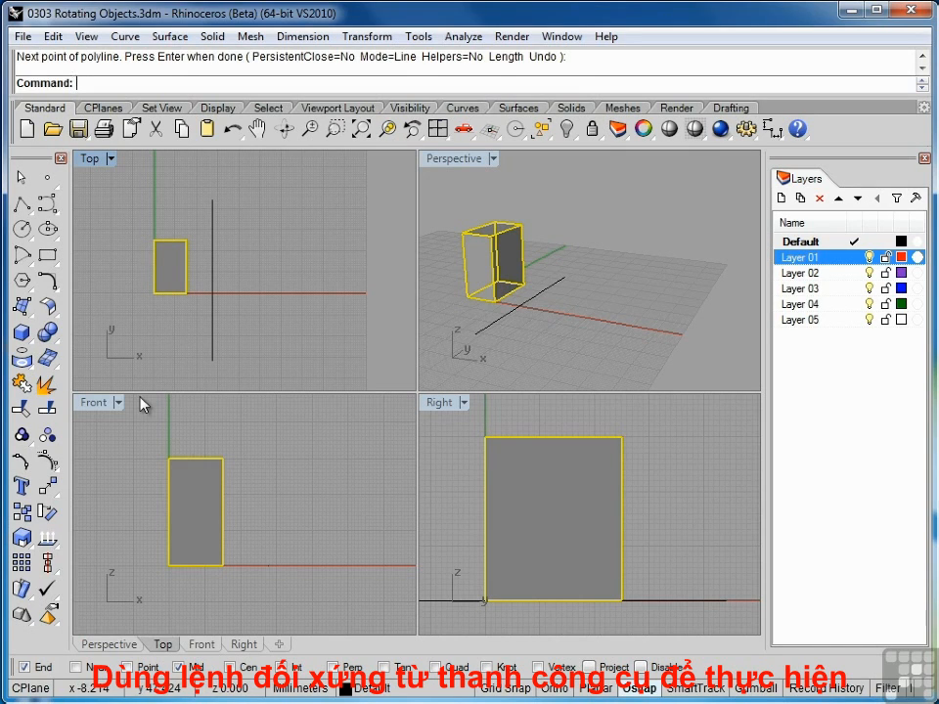
click(59, 496)
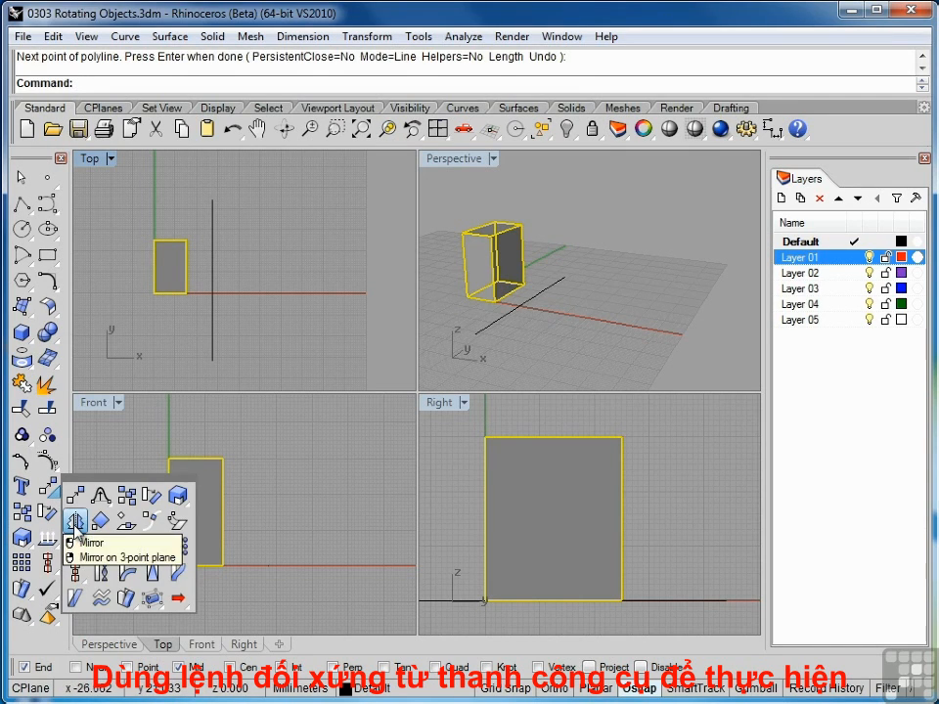
click(75, 522)
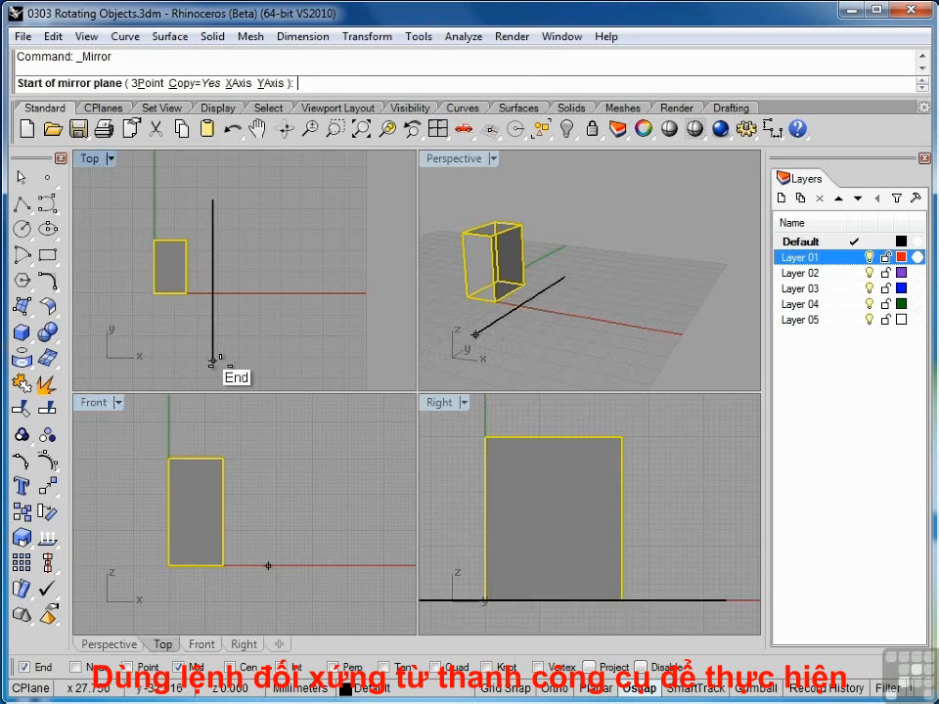
click(212, 362)
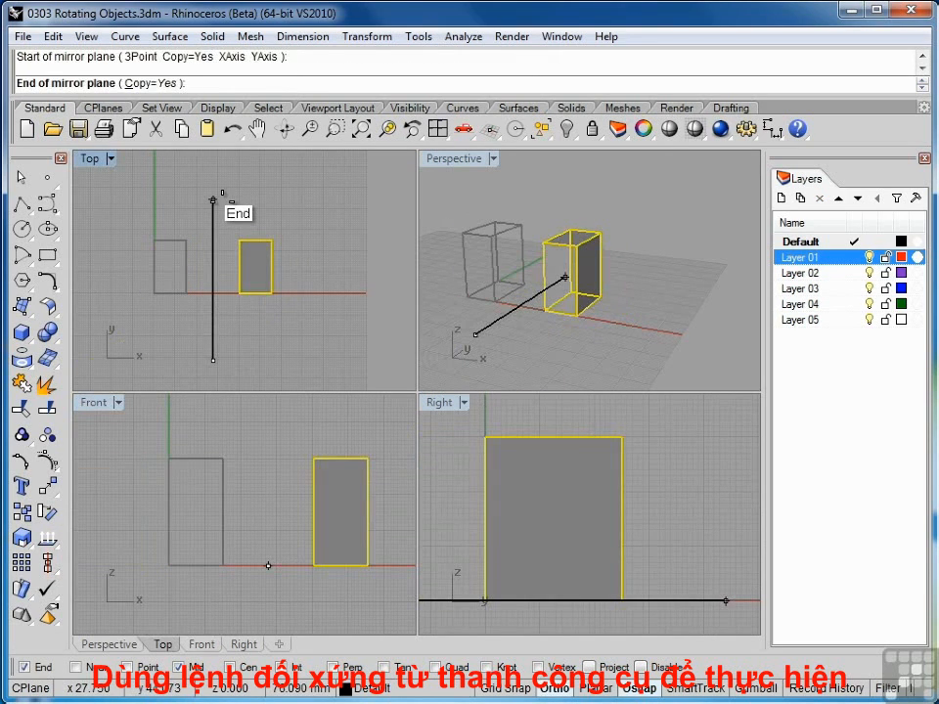
click(212, 201)
click(289, 340)
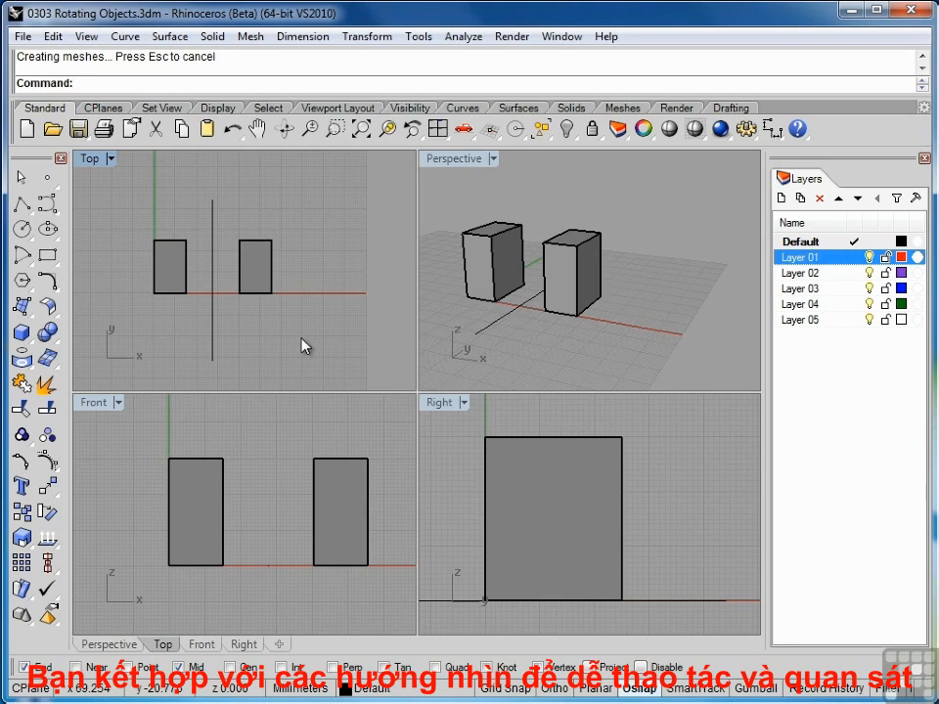
Delete the mirrored box together with the mirror line, keeping only the original box
drag(310, 349, 201, 222)
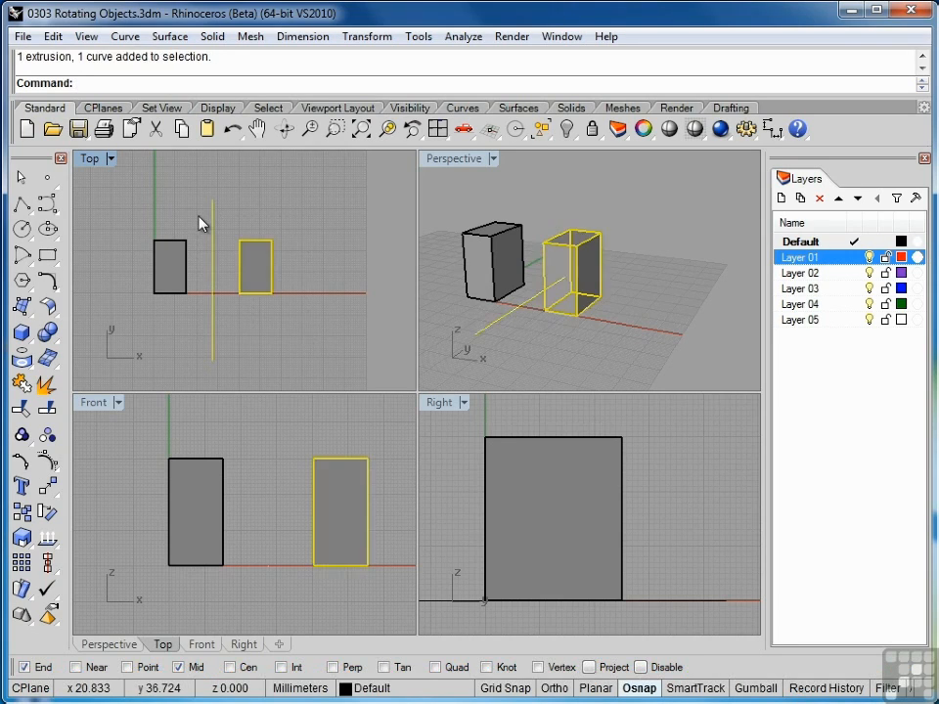
key(Delete)
right_drag(216, 221, 287, 285)
right_click(287, 285)
key(Escape)
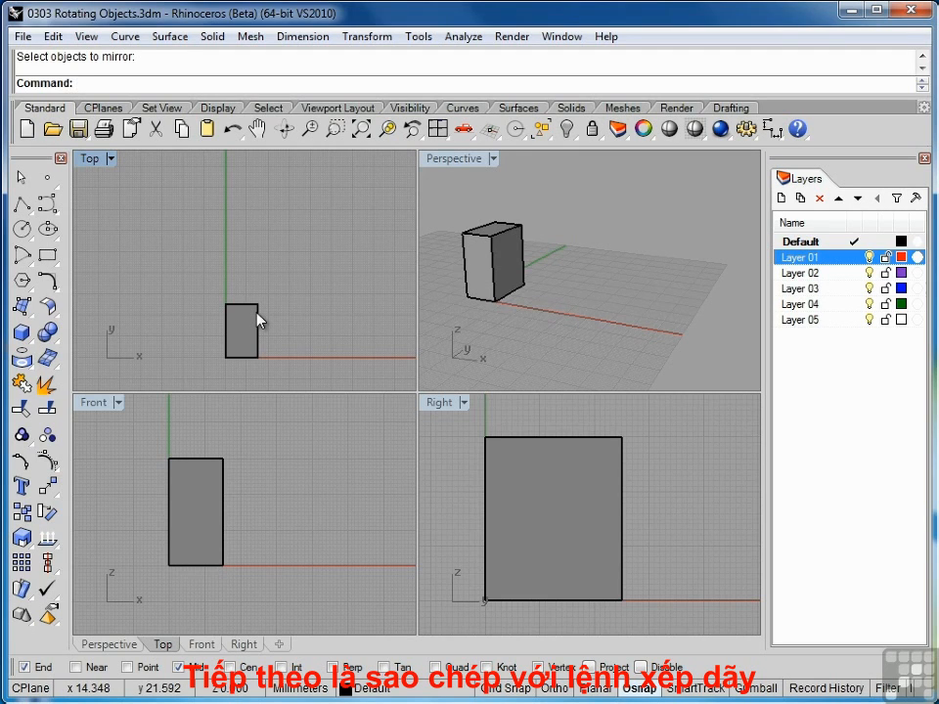
Polar array the box with 6 items over 360 degrees, centred at about x 7.5, y 71.3 mm in line with the box's midpoint
click(257, 315)
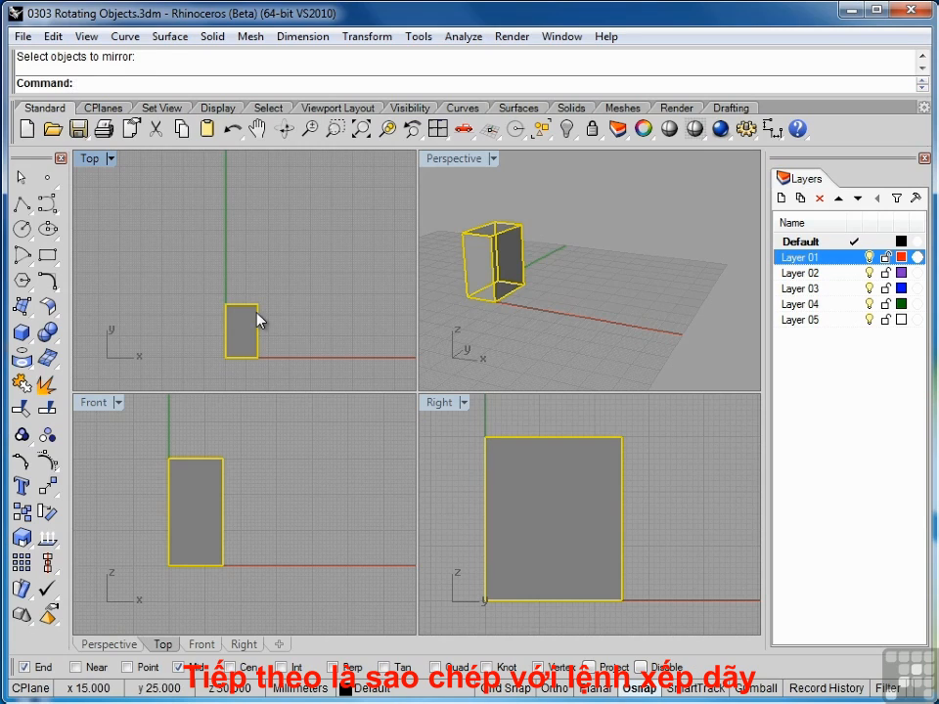
click(57, 503)
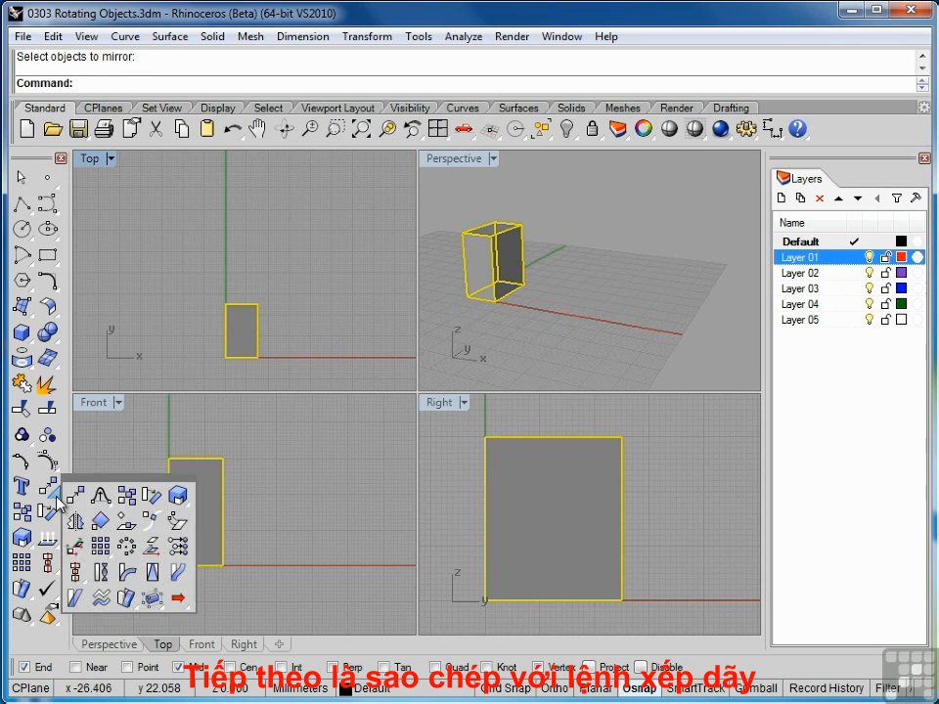
click(128, 553)
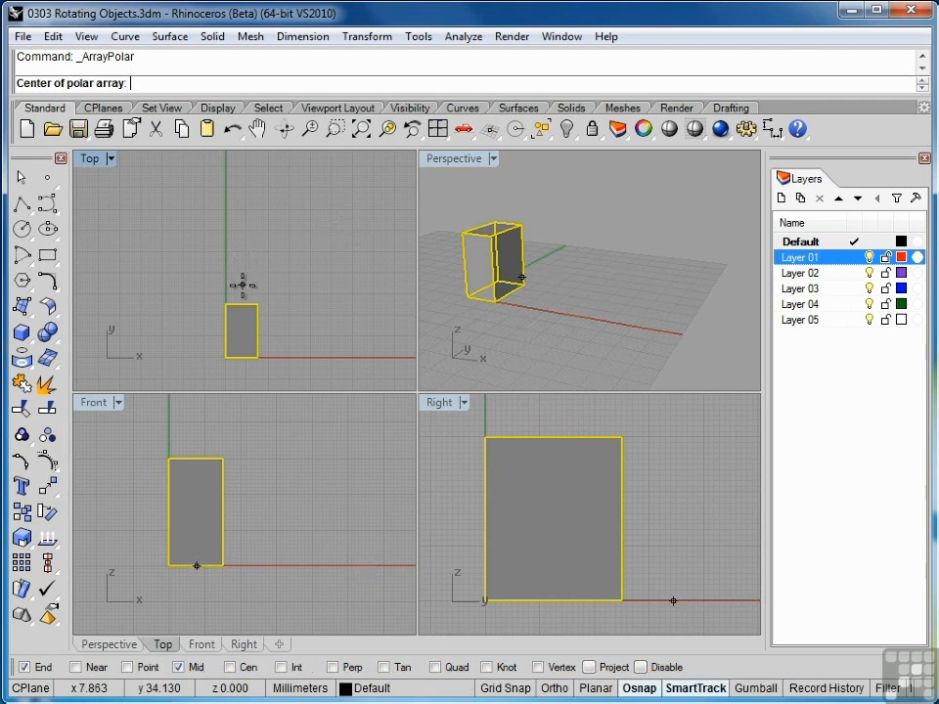
click(241, 205)
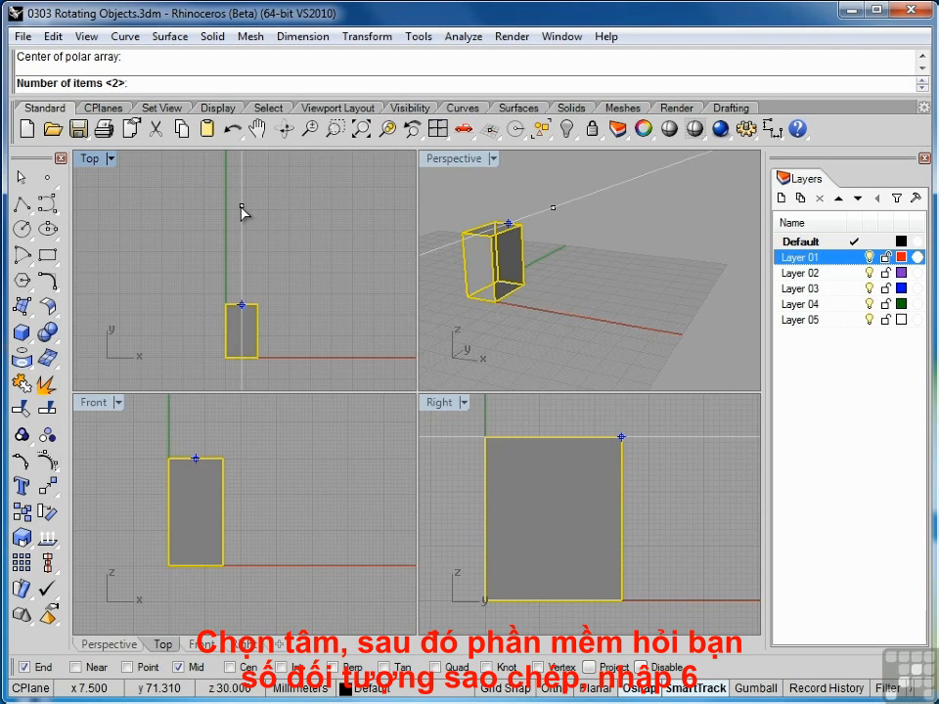
text(6)
key(Return)
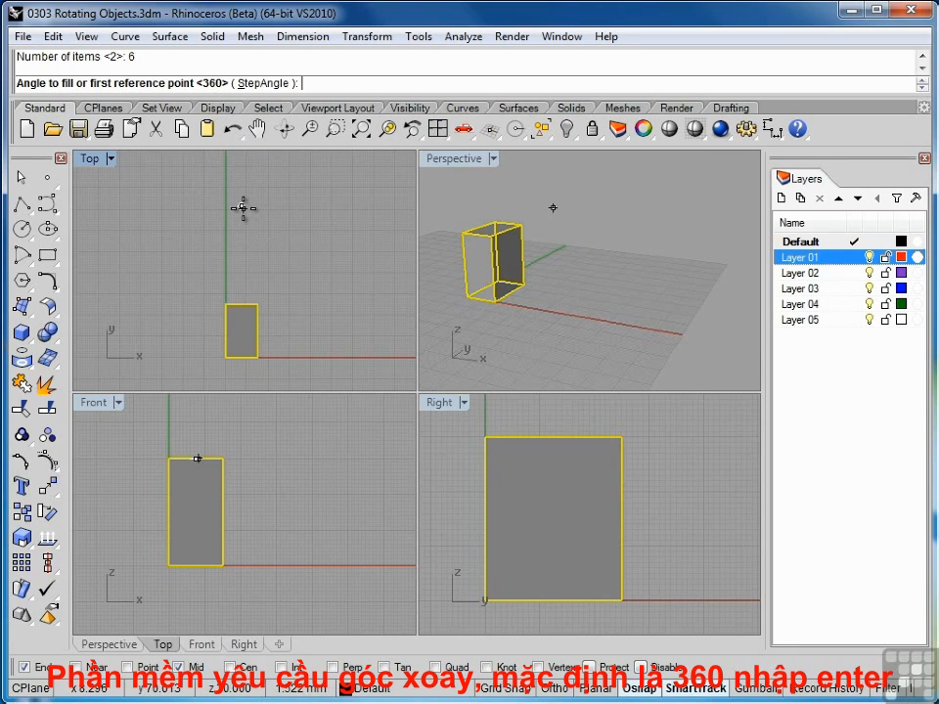
key(Return)
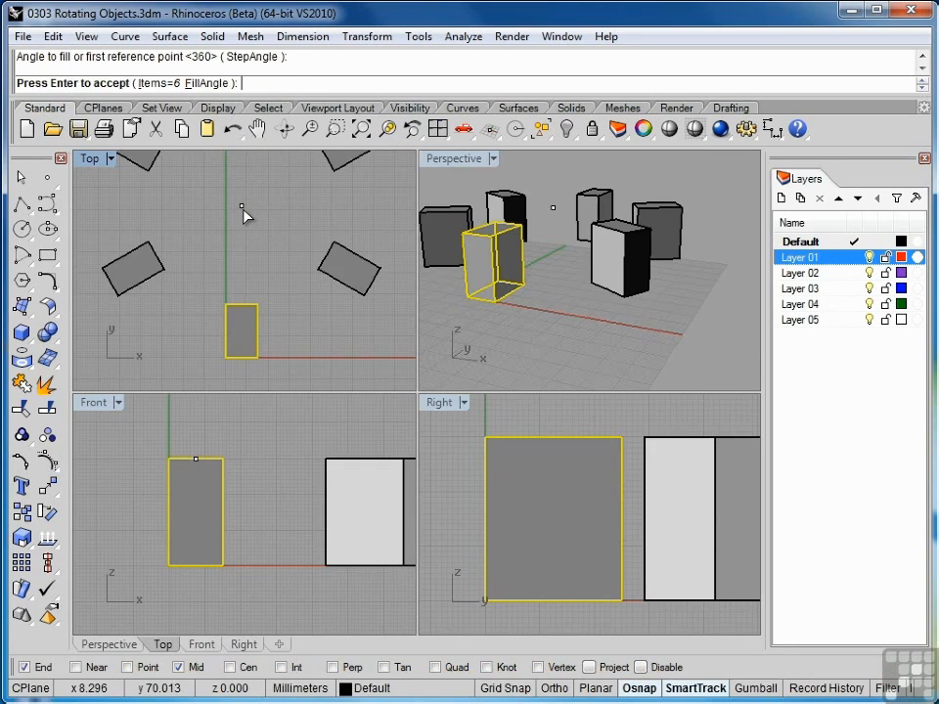
Change the polar array's number of items to 8 and accept the array
scroll(276, 216, down, 1)
scroll(276, 215, down, 2)
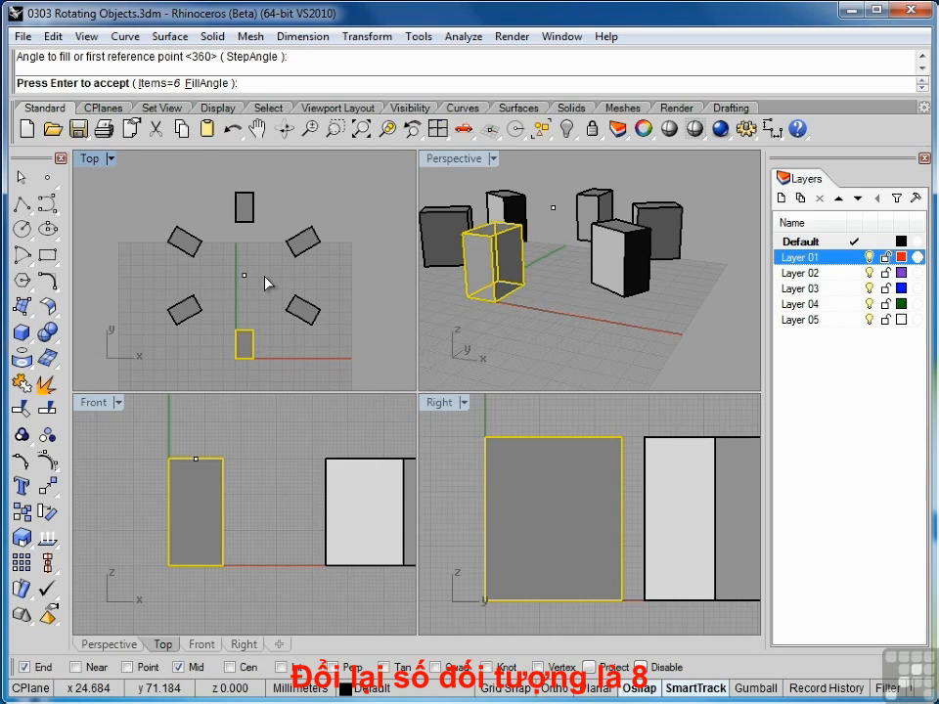
click(160, 84)
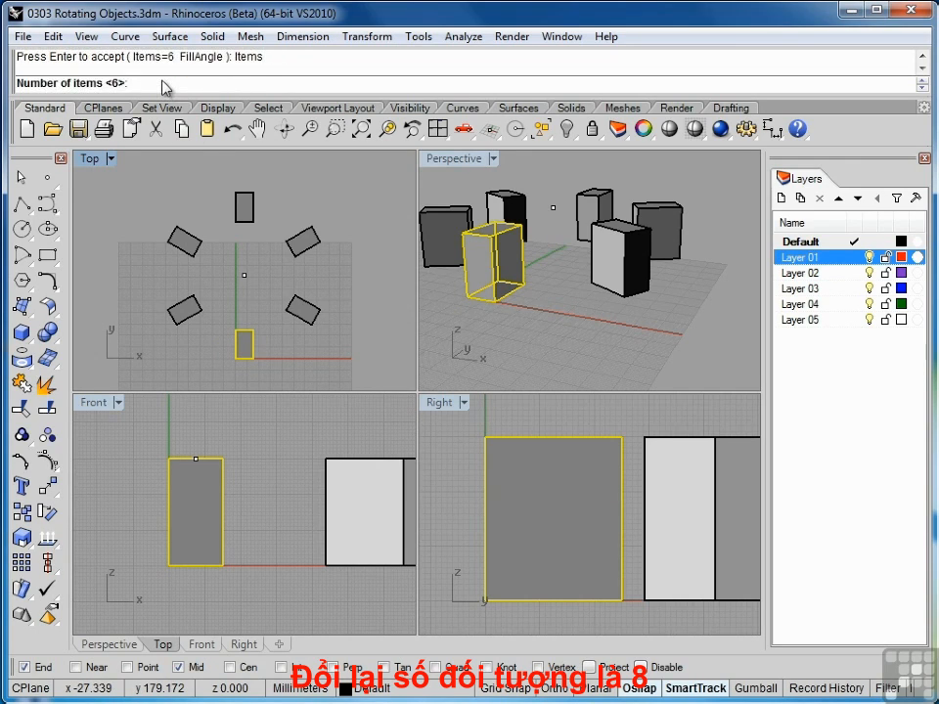
text(8)
key(Return)
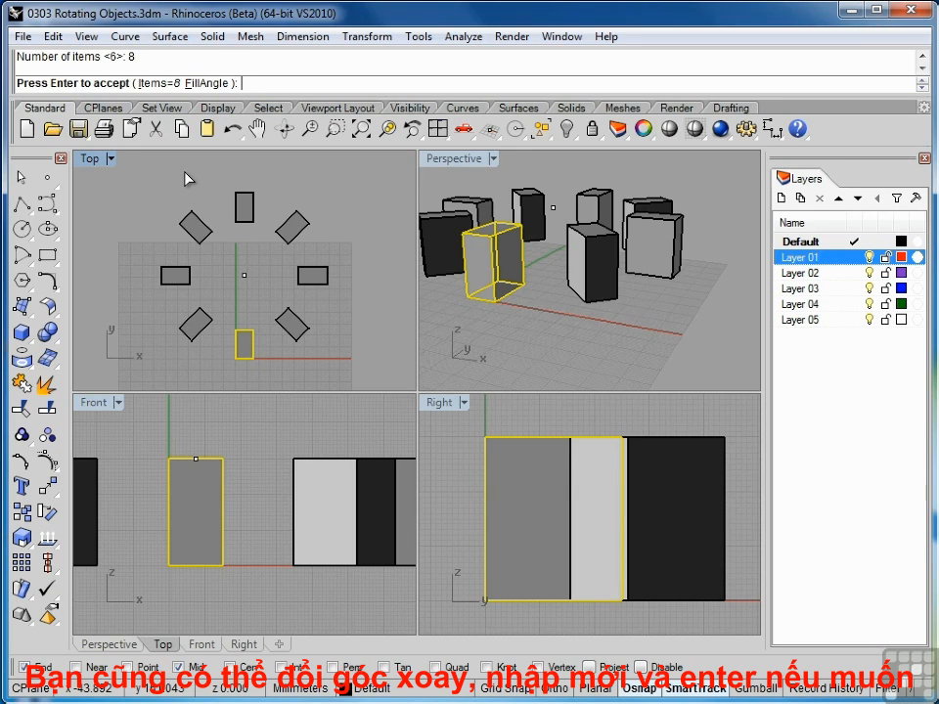
key(Return)
Maximize the Perspective view, inspect the ring of boxes, and undo the arrays back to the single original box
double_click(463, 162)
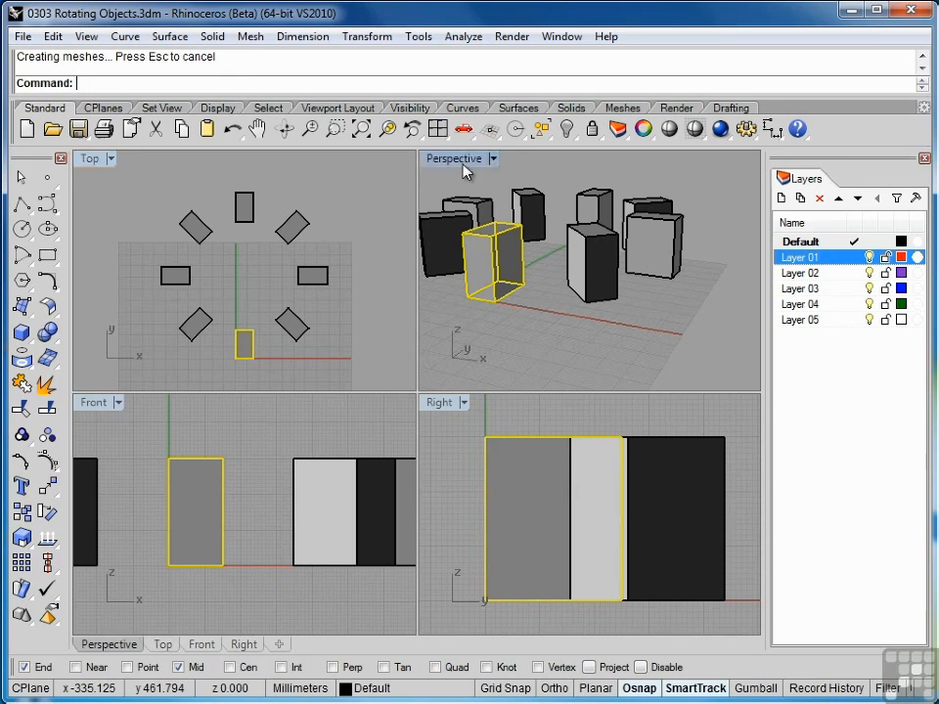
click(494, 201)
right_drag(438, 355, 520, 452)
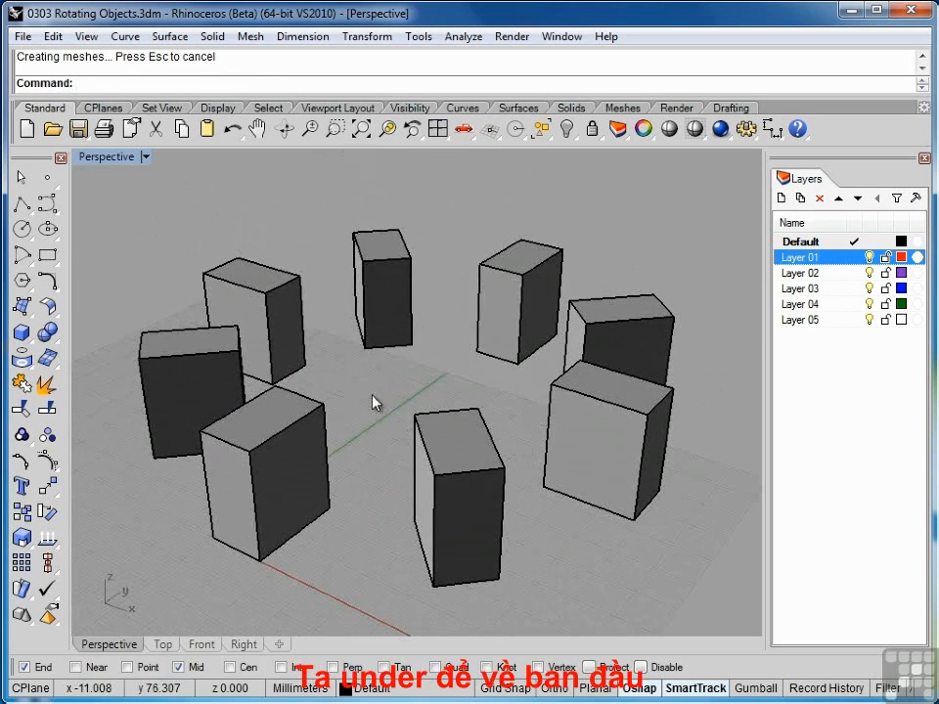
right_drag(346, 361, 499, 367)
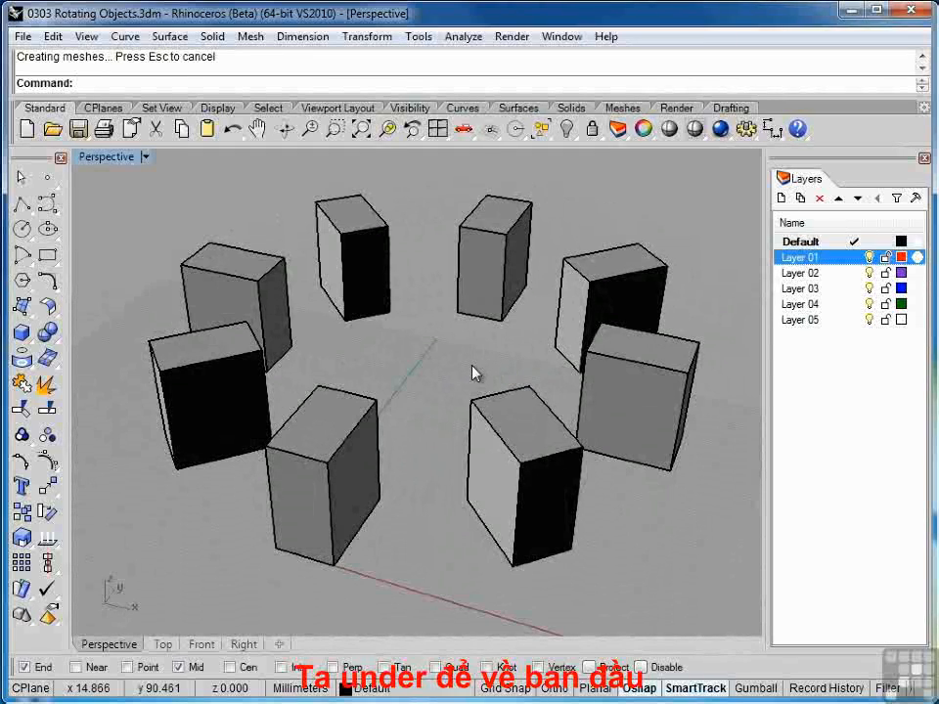
key(ctrl+z)
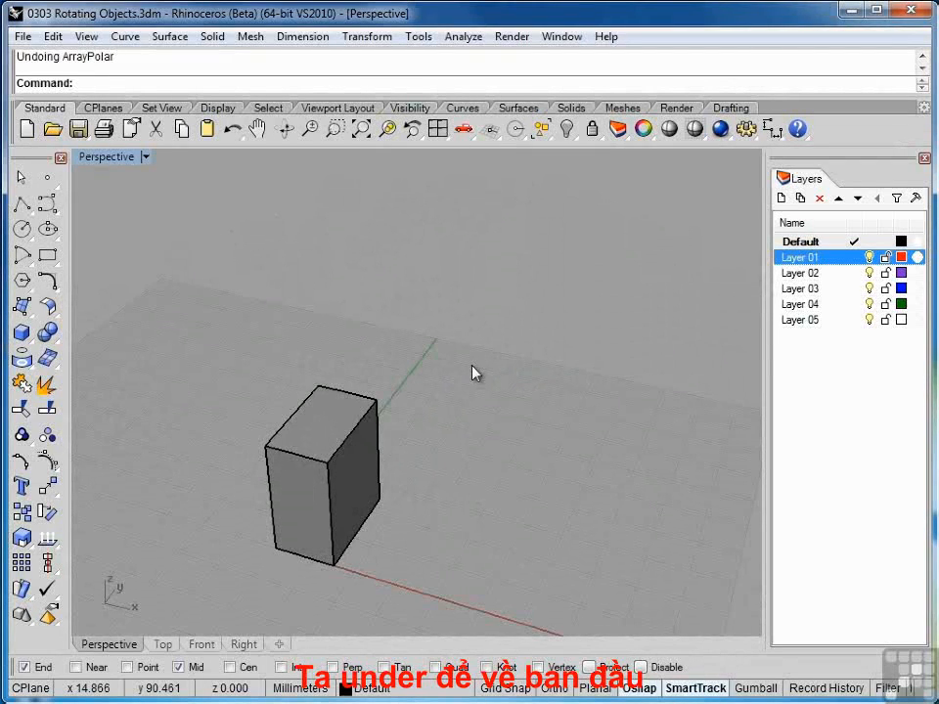
shift+right_drag(474, 372, 440, 310)
key(ctrl+z)
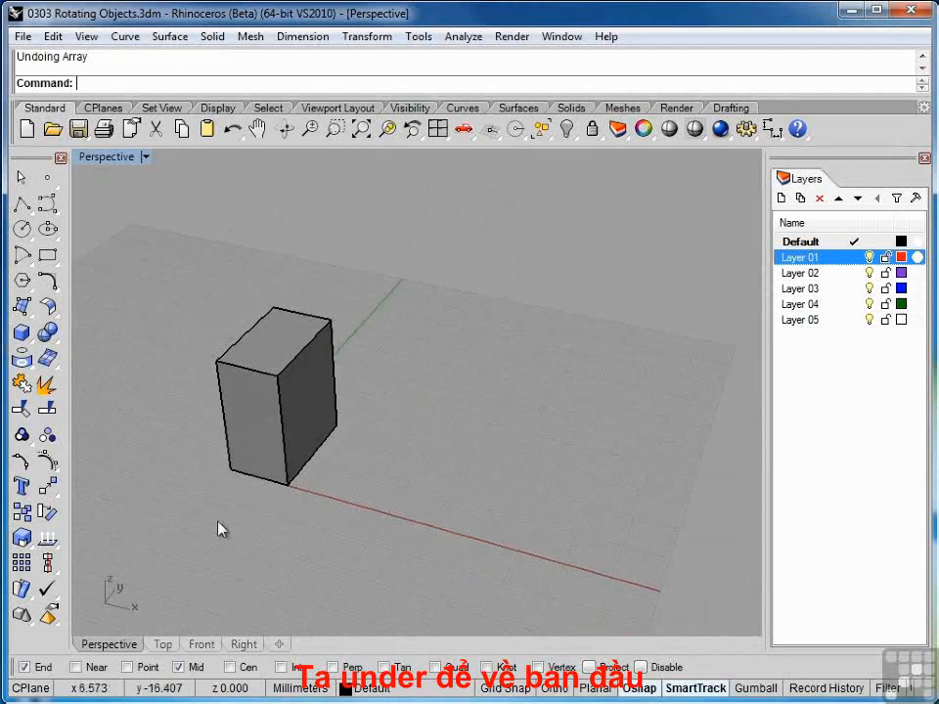
Start a rectangular array of the box with 4 items in the X direction and 3 in the Y direction
click(59, 500)
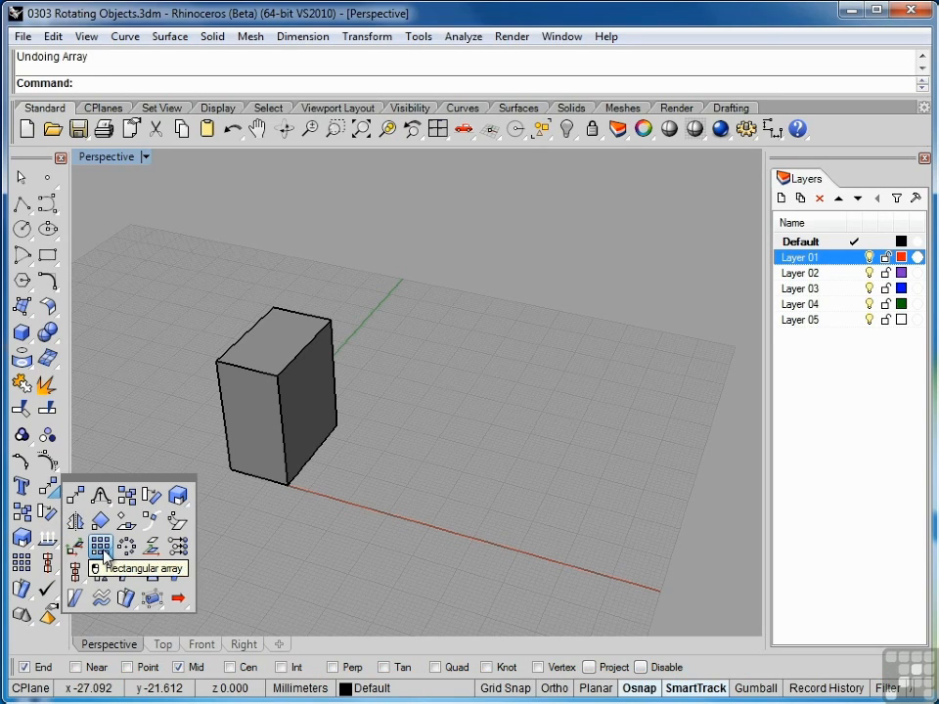
click(371, 39)
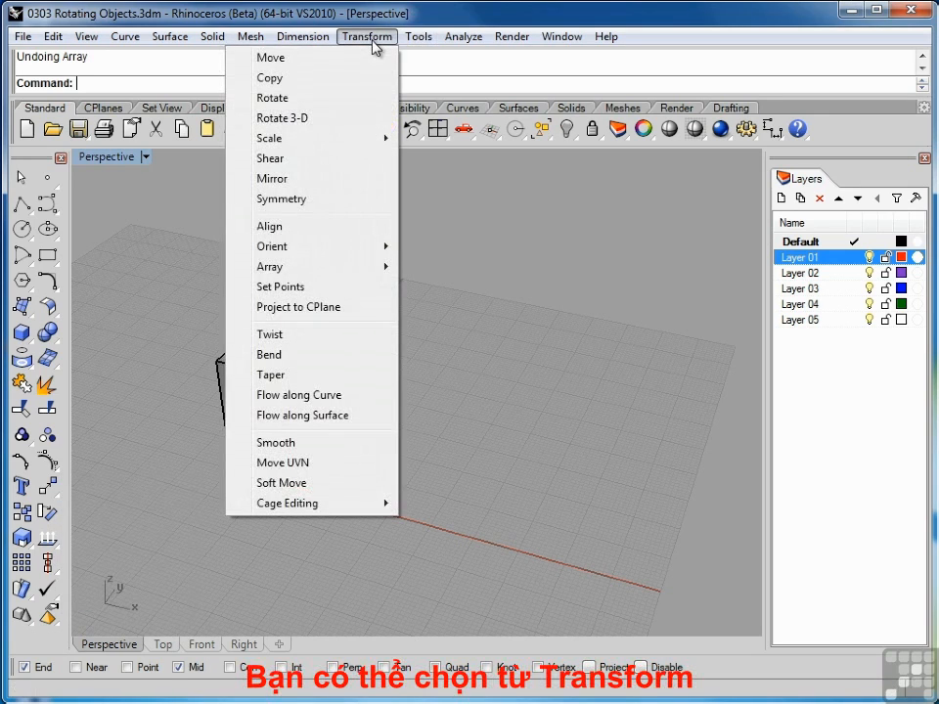
mouse_move(306, 271)
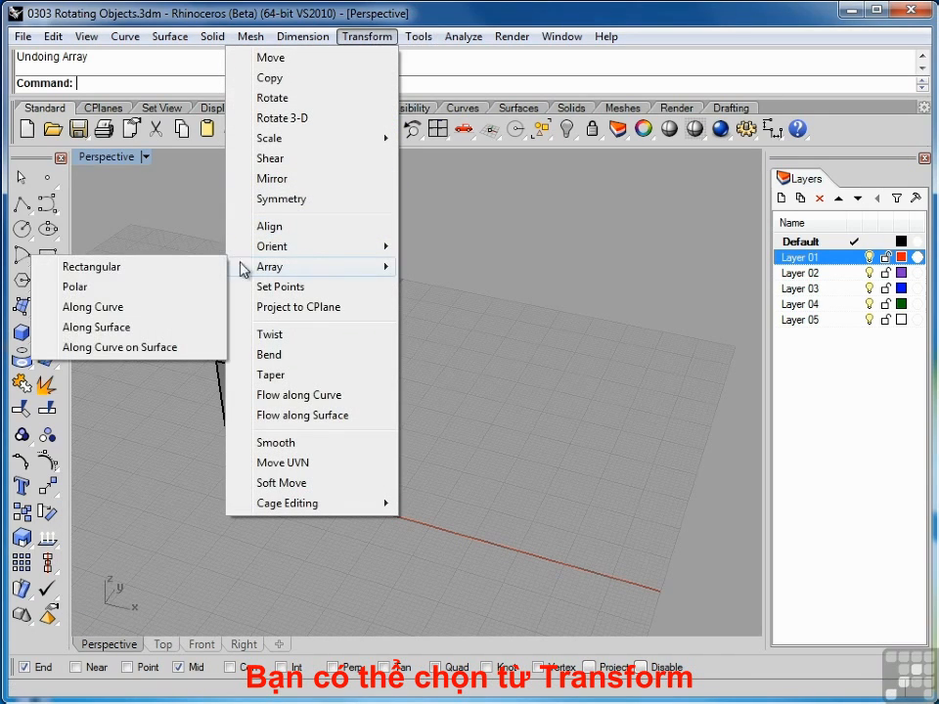
click(93, 267)
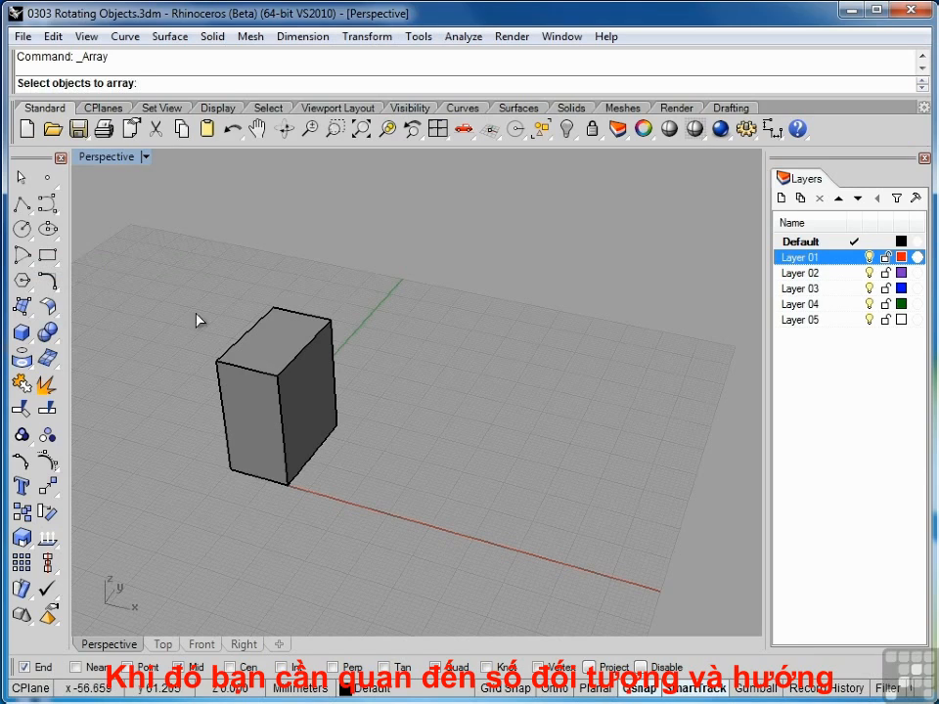
click(274, 361)
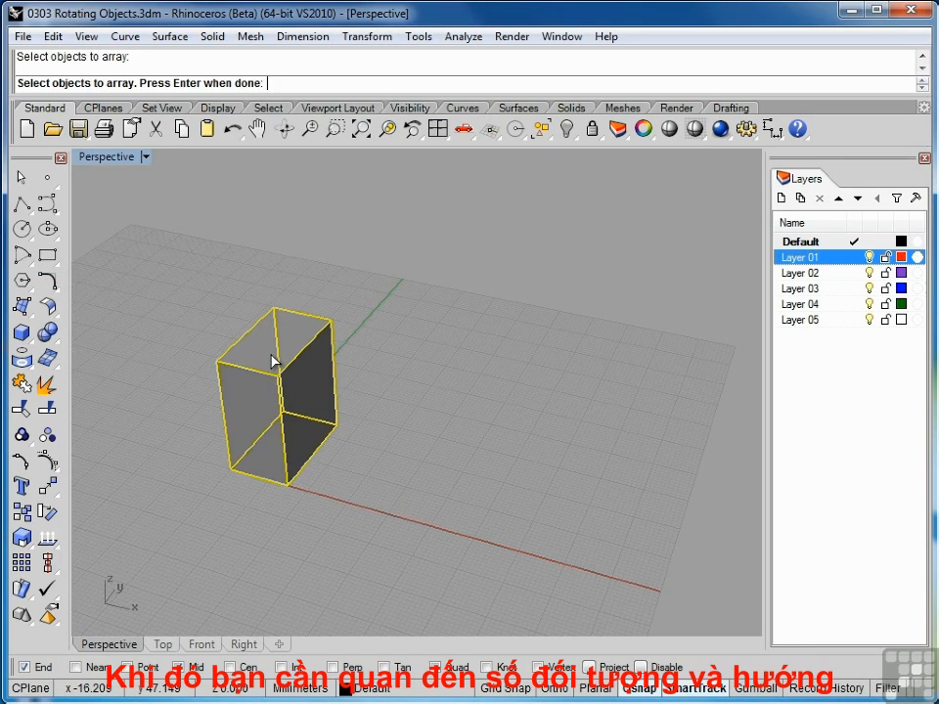
key(Return)
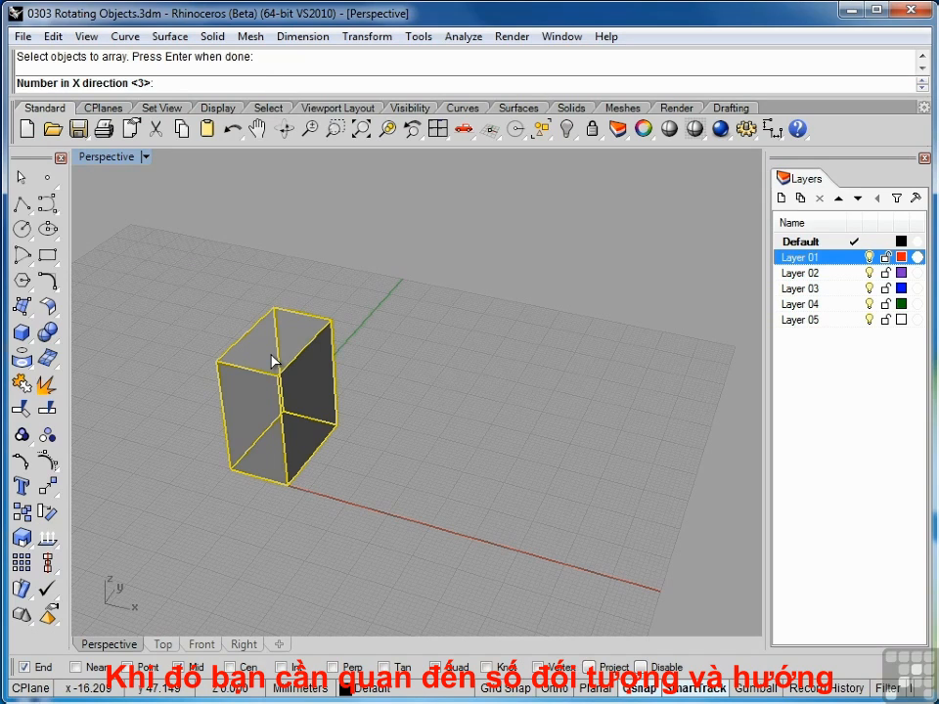
text(4)
key(Return)
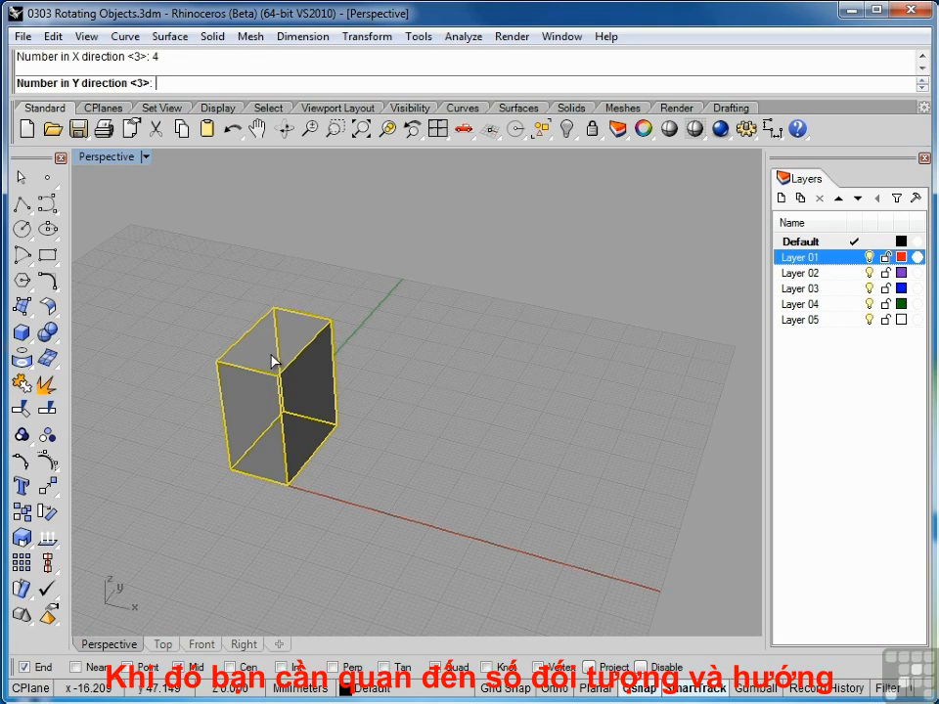
key(Return)
key(Return)
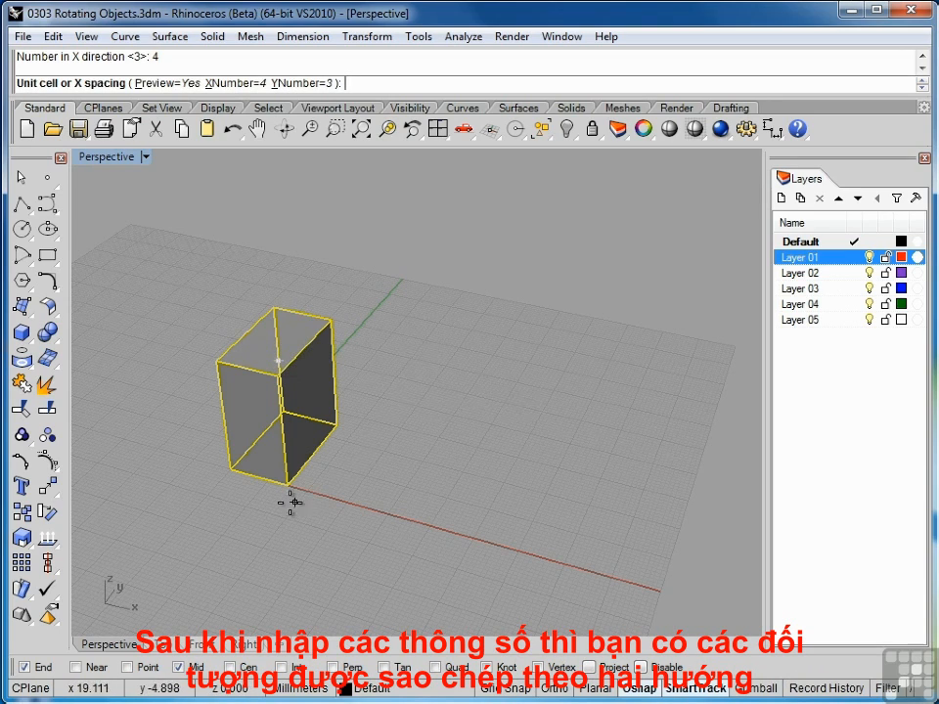
Define the array's unit cell diagonally from the box's base corner with gaps between the copies, and undo the finished rectangular array
click(223, 471)
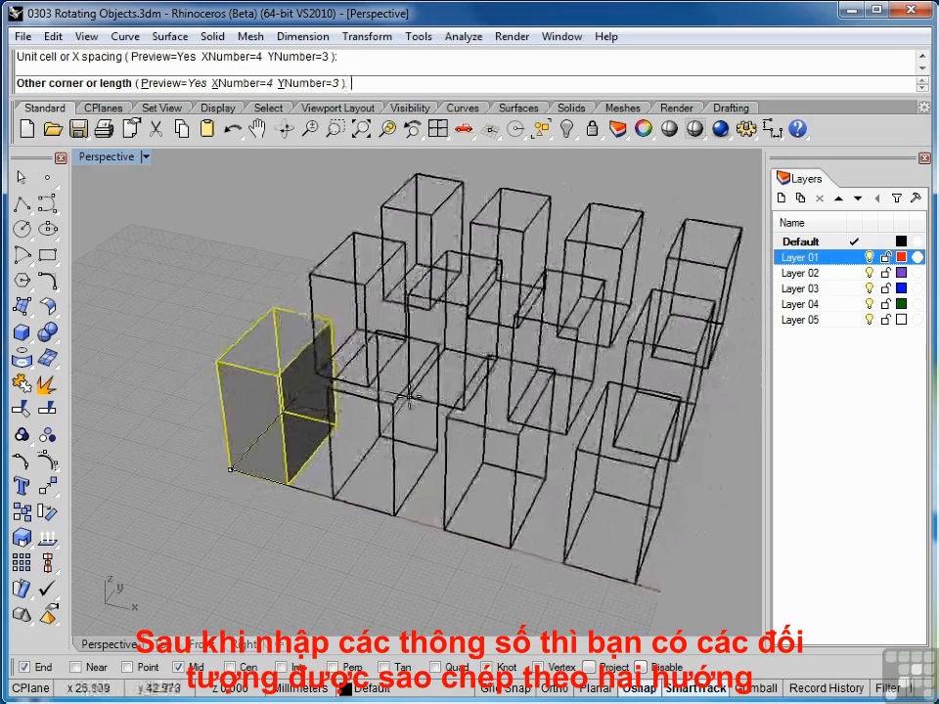
click(414, 401)
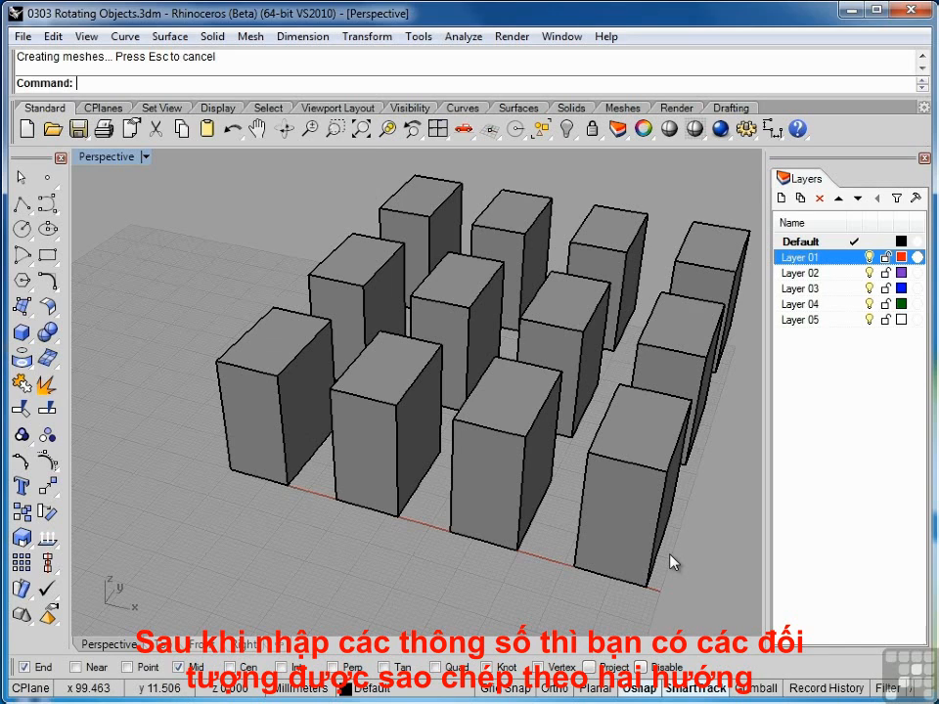
key(ctrl+z)
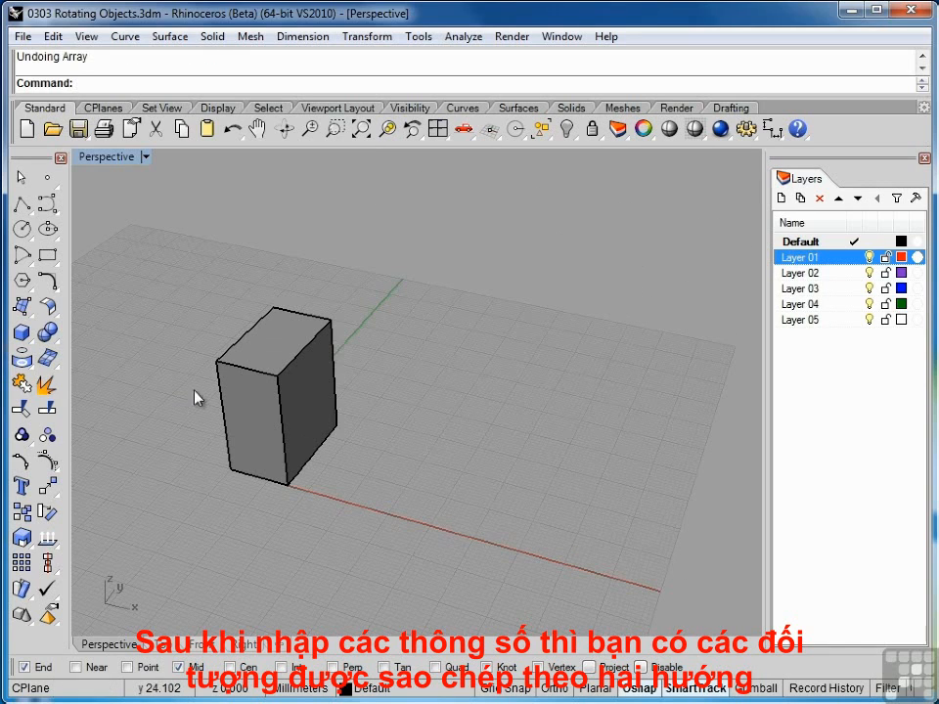
Start a rectangular array of the box with 4 items in the X direction, 3 in Y and 2 in Z
click(240, 406)
key(space)
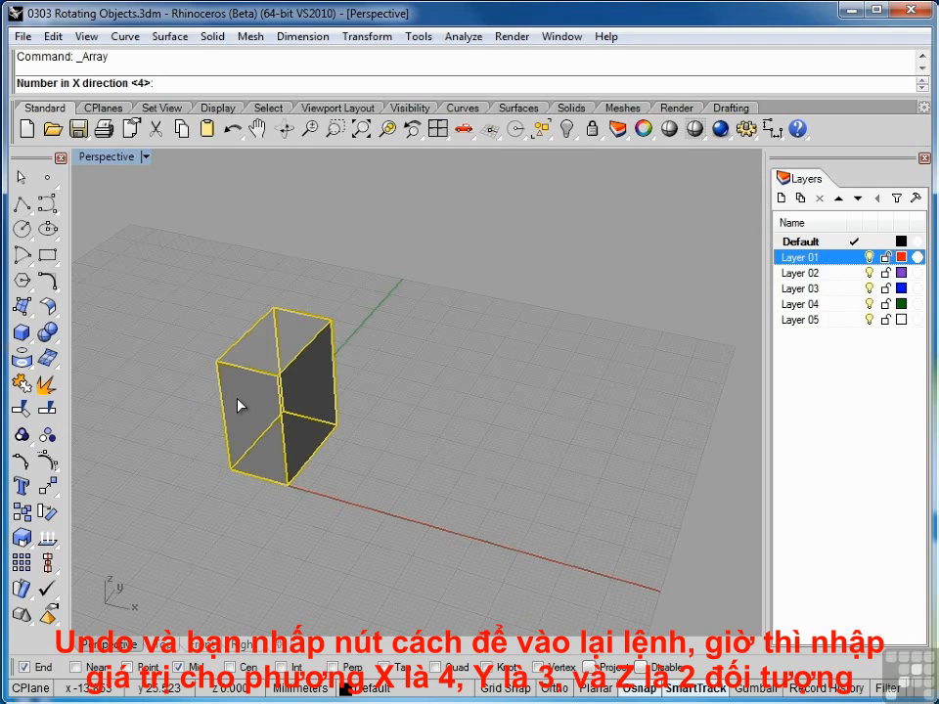
shift+right_drag(238, 405, 273, 417)
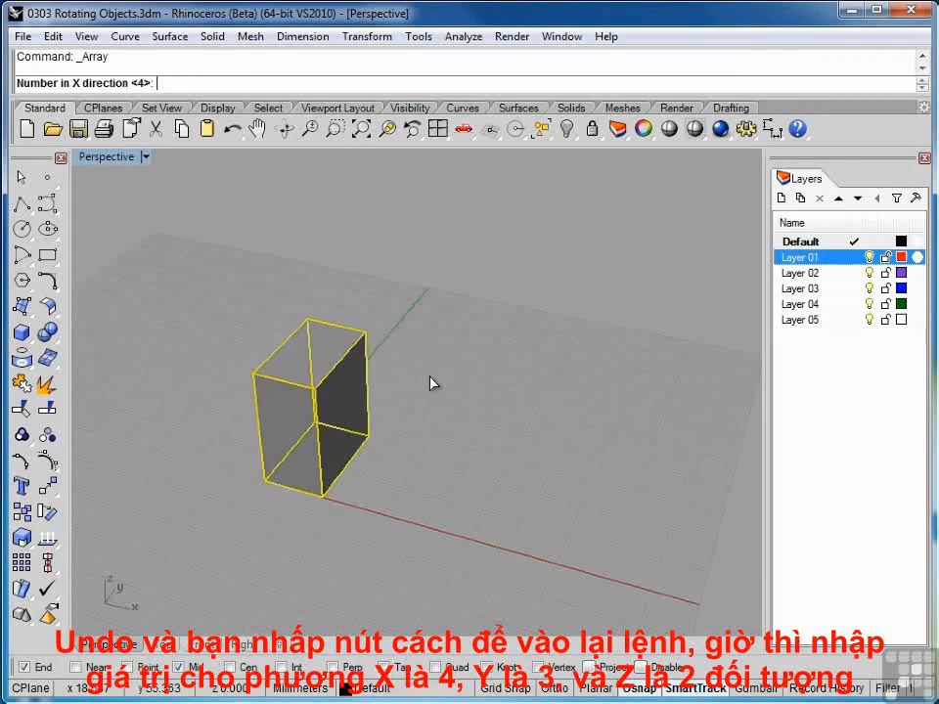
key(Return)
key(Return)
text(2)
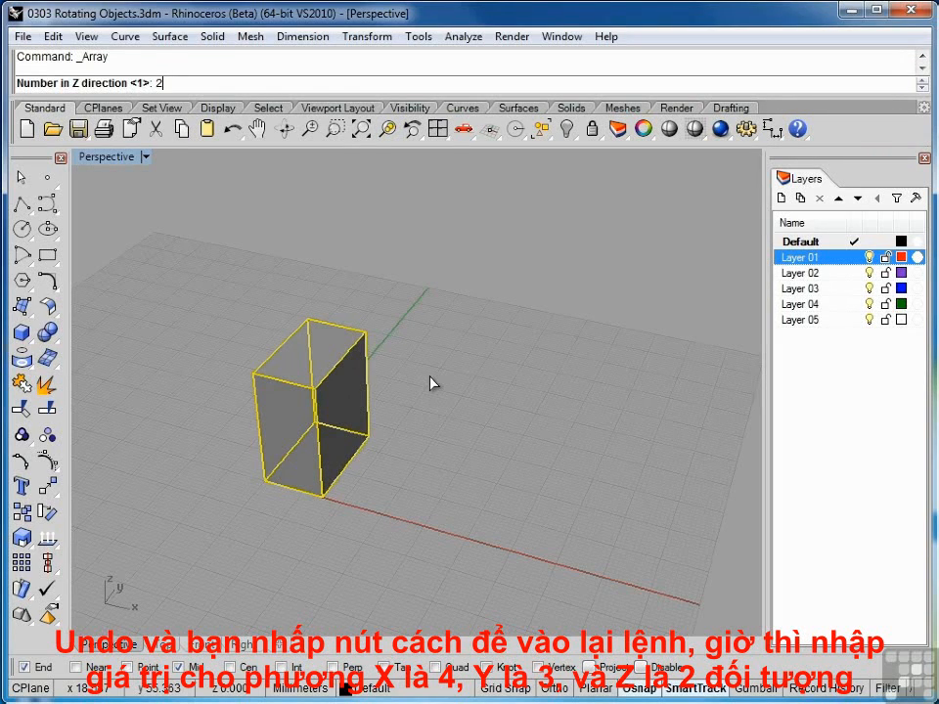
key(Return)
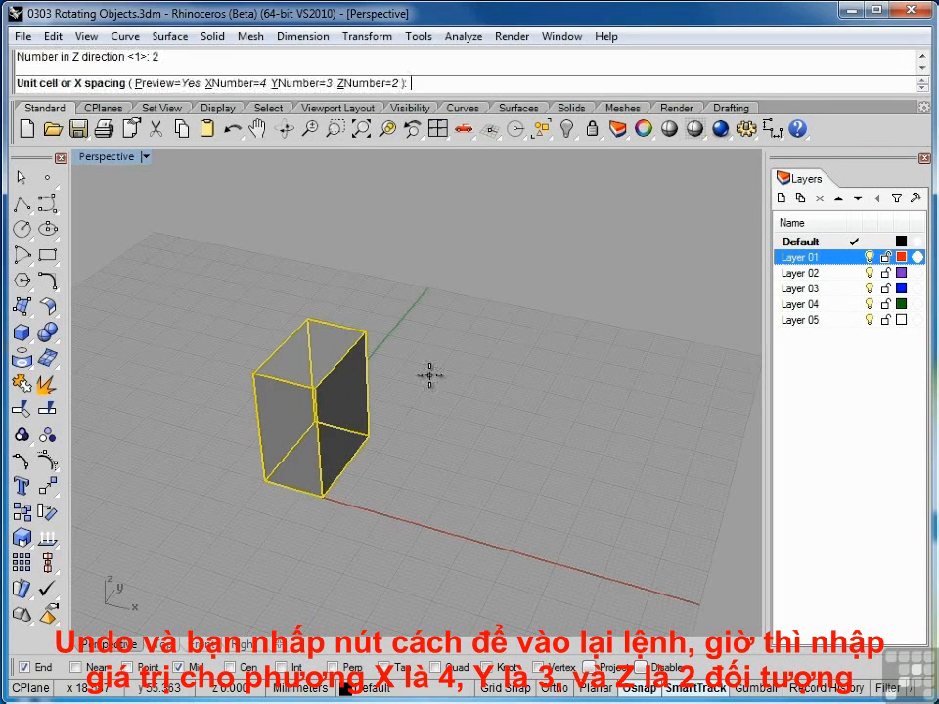
Define the array's unit cell from the box's base corner with a height of about 52 mm, inspect the stacked boxes, and undo the array
click(254, 484)
scroll(423, 468, down, 3)
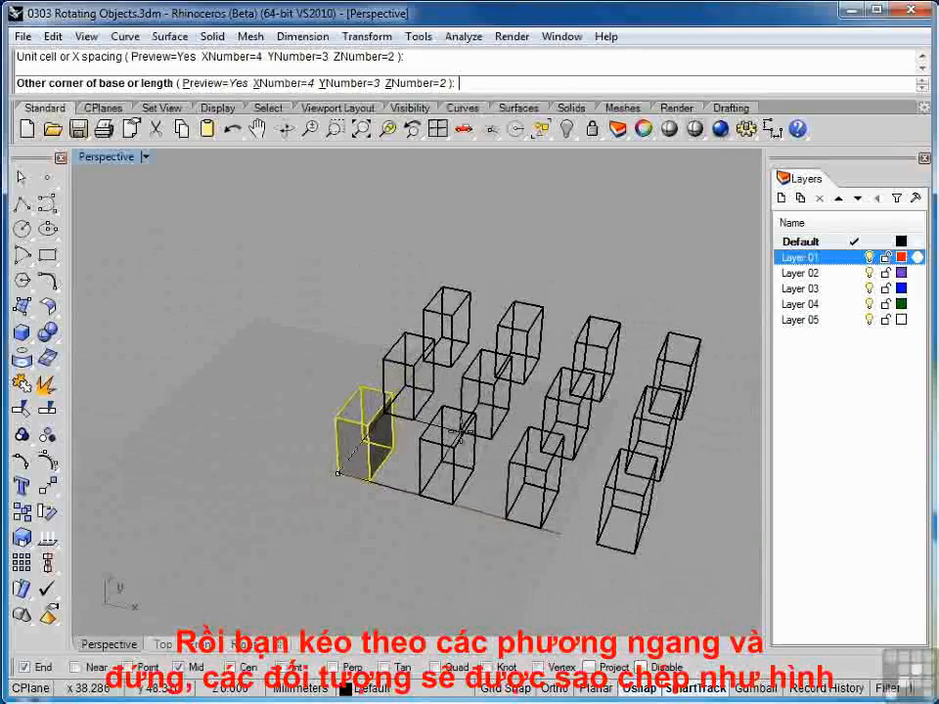
click(459, 430)
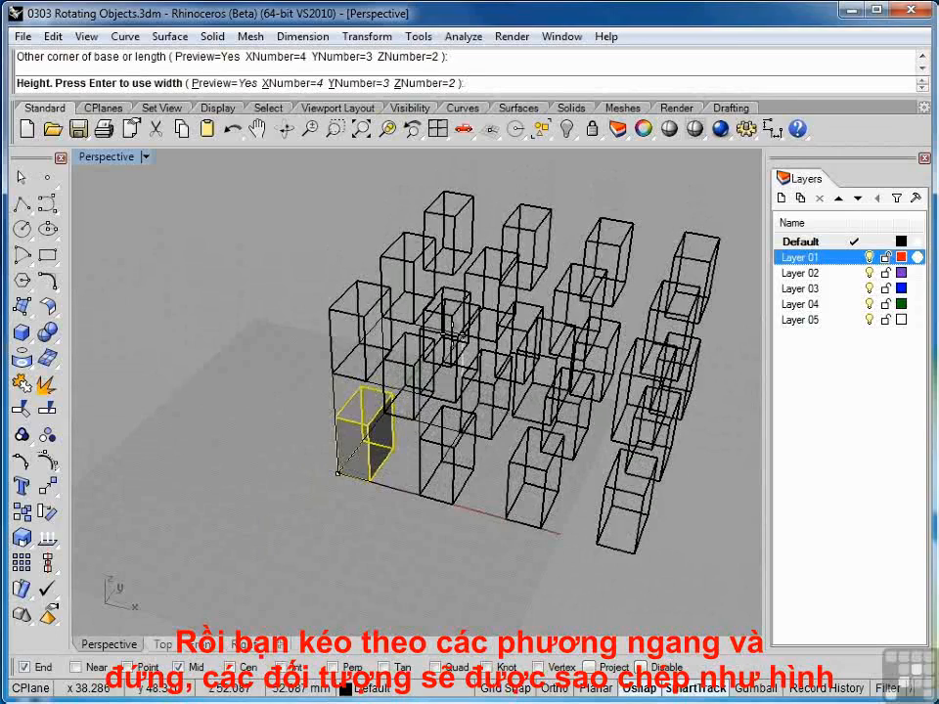
click(453, 339)
mouse_move(453, 339)
right_down()
mouse_move(610, 440)
mouse_move(420, 384)
mouse_move(413, 393)
right_up()
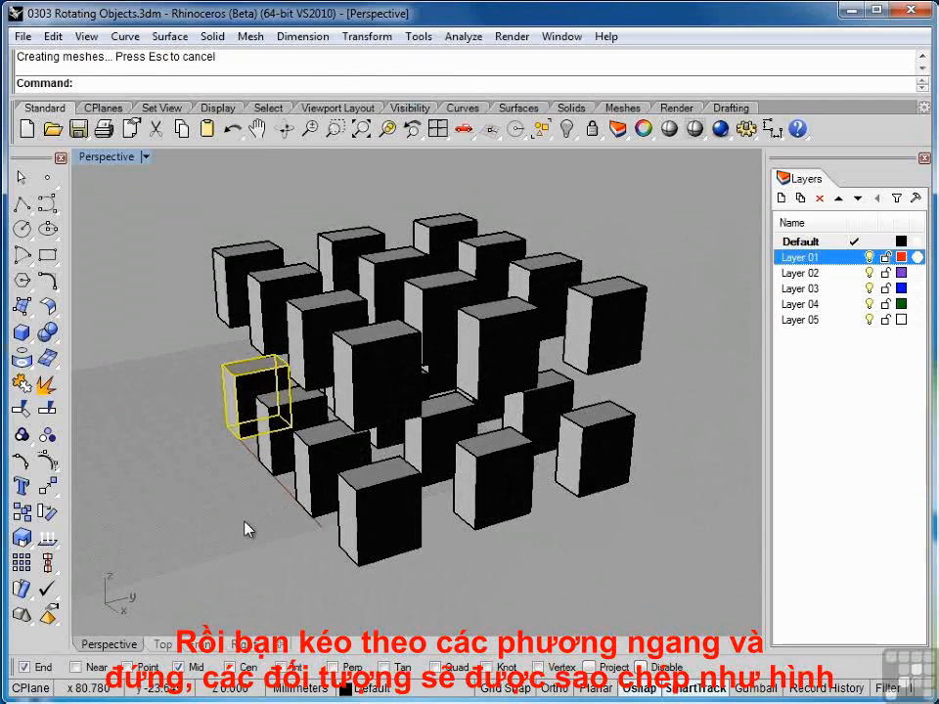
right_drag(248, 529, 390, 541)
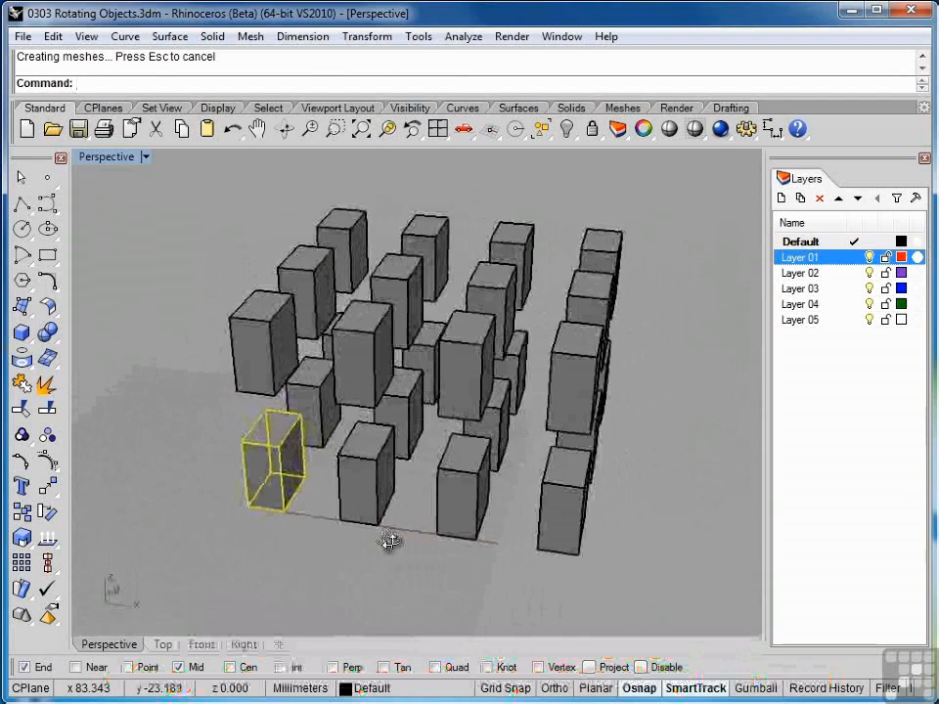
key(ctrl+z)
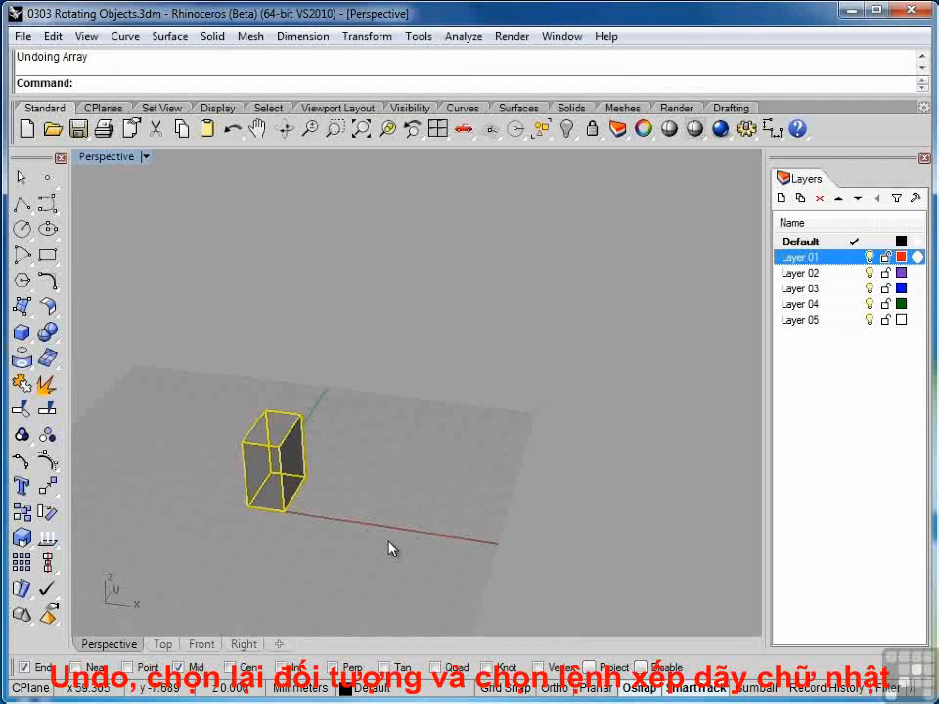
Start another rectangular array of the box with 5 items in the X direction, 6 in Y and 1 in Z
click(389, 542)
scroll(389, 542, up, 3)
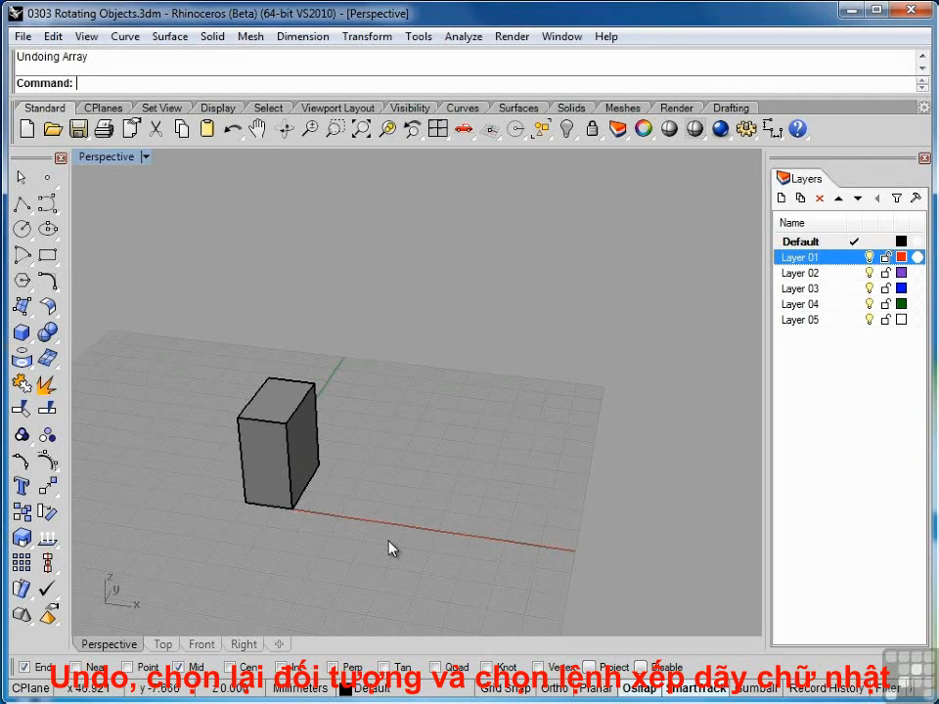
click(279, 493)
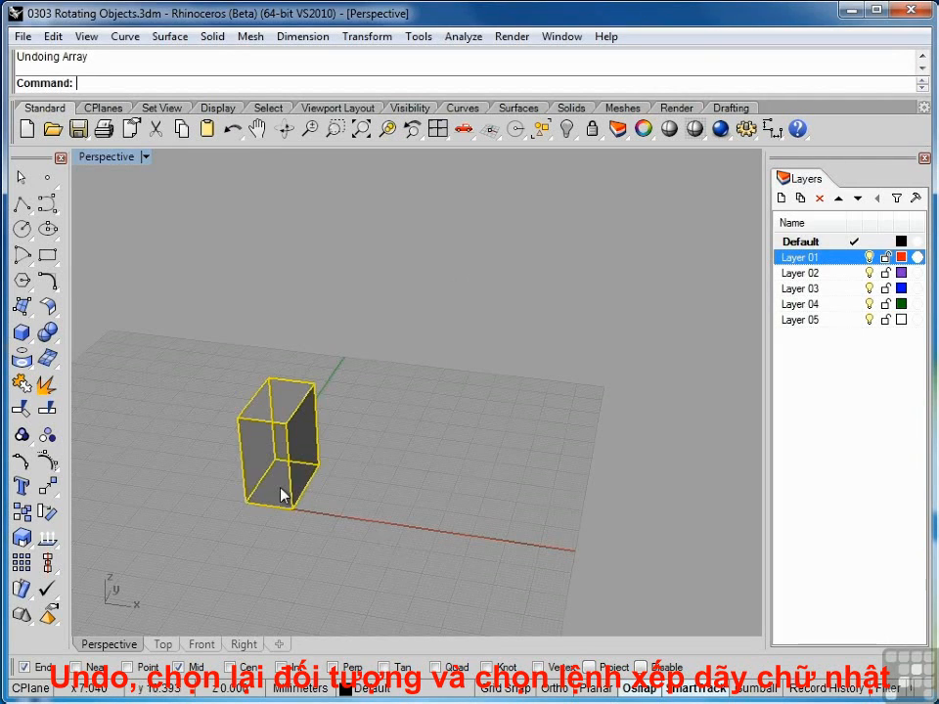
click(49, 489)
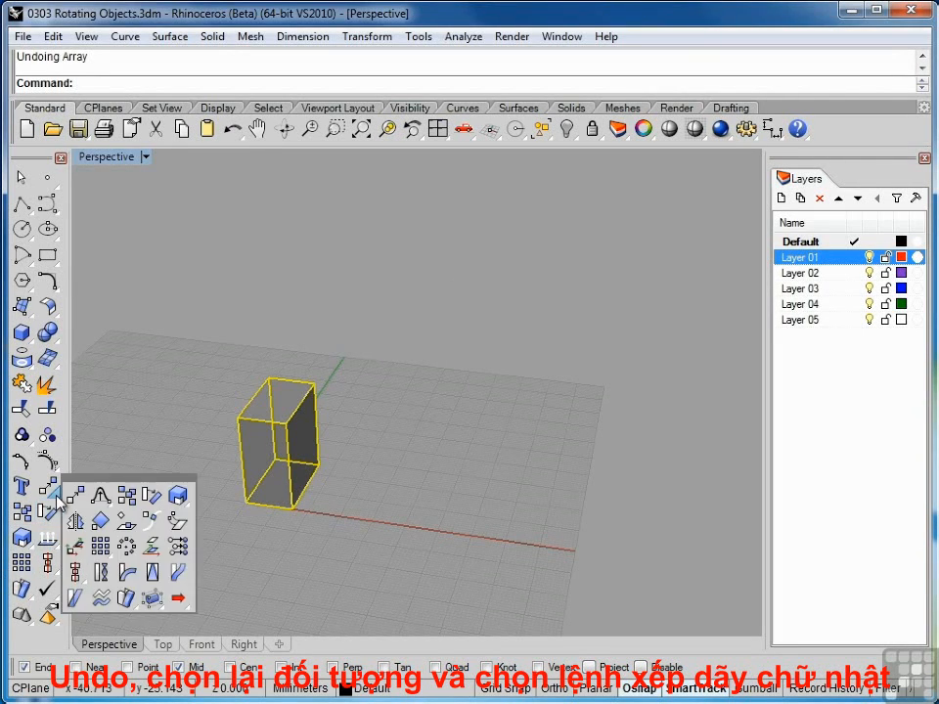
click(86, 546)
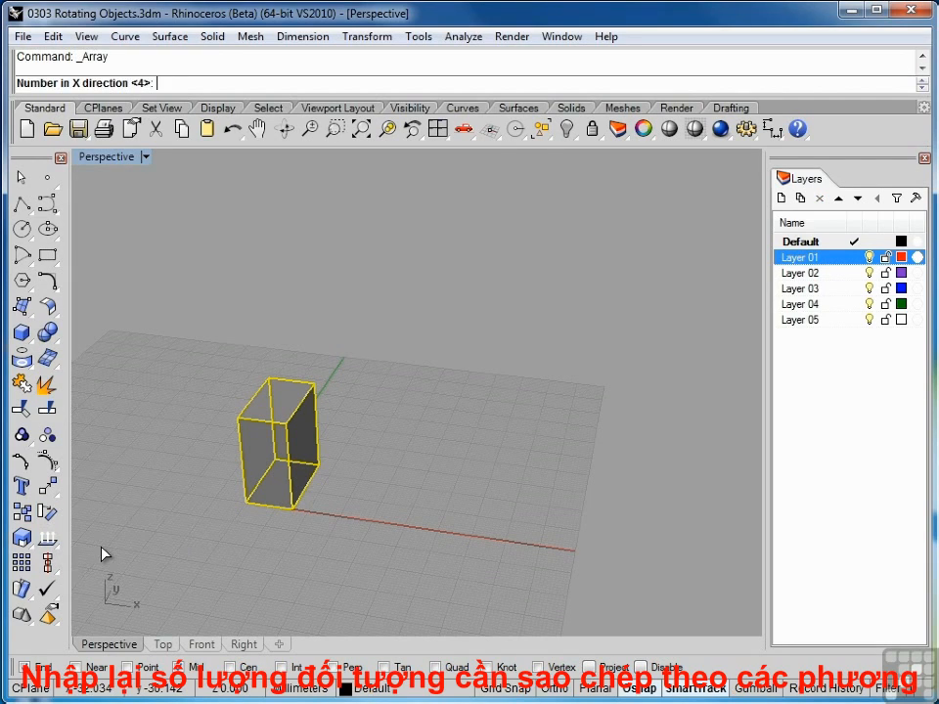
text(5)
key(Return)
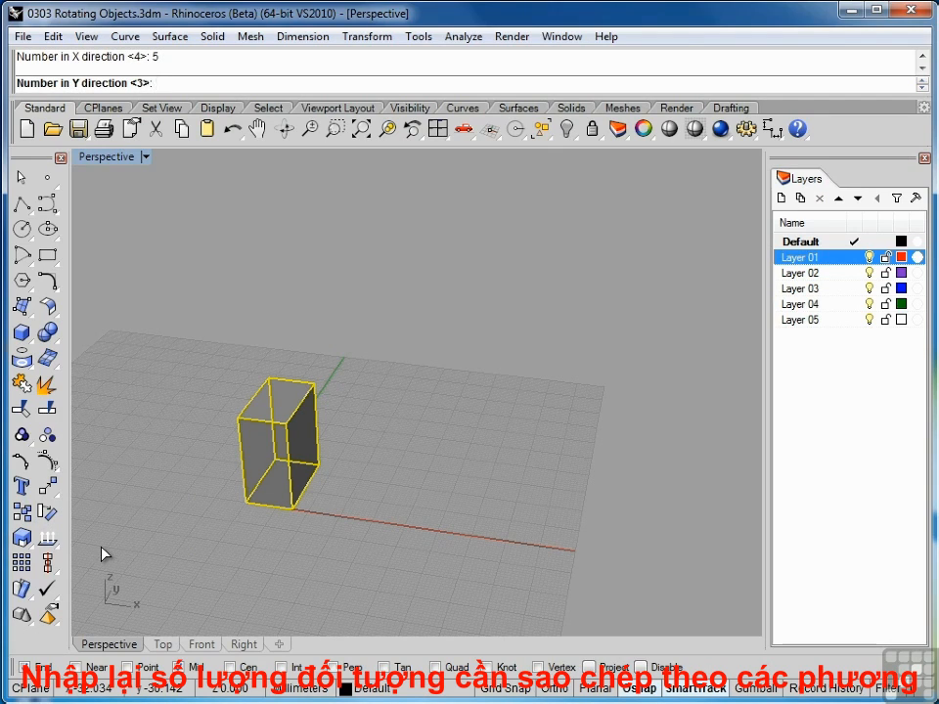
text(6)
key(Return)
text(1)
key(Return)
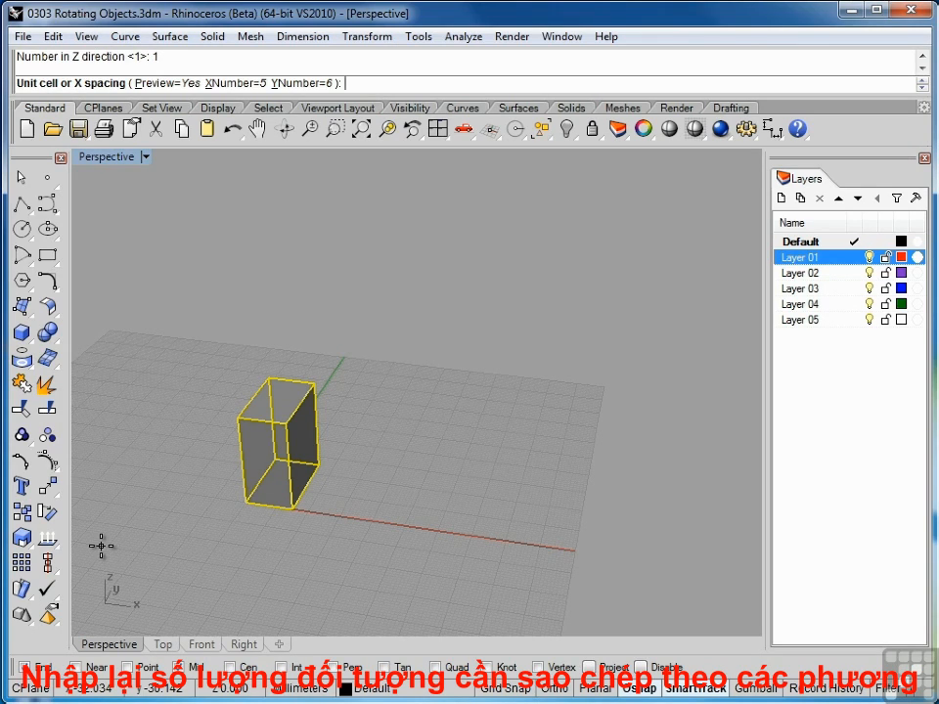
Set the array's X spacing to 30 mm and Y spacing to 60 mm, and complete the array
text(30)
key(Return)
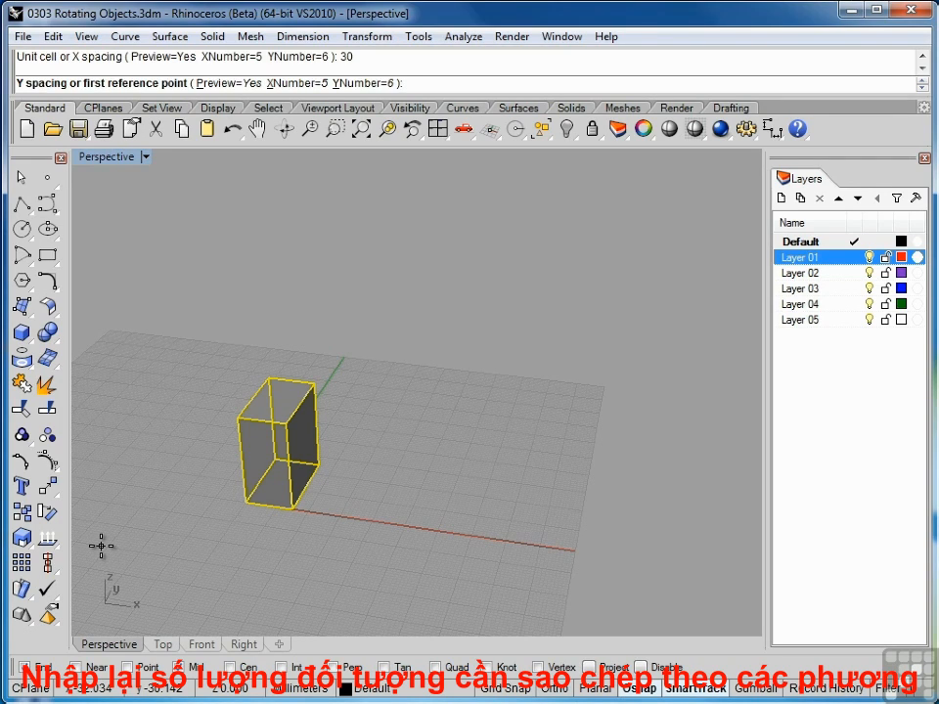
text(60)
key(Return)
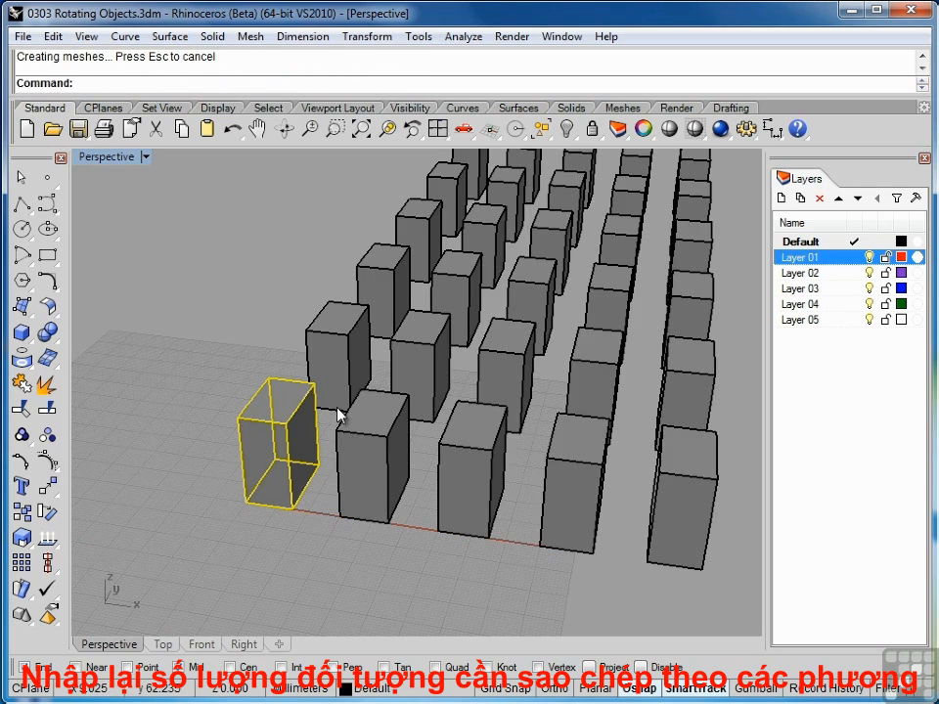
scroll(333, 415, down, 3)
scroll(333, 415, up, 1)
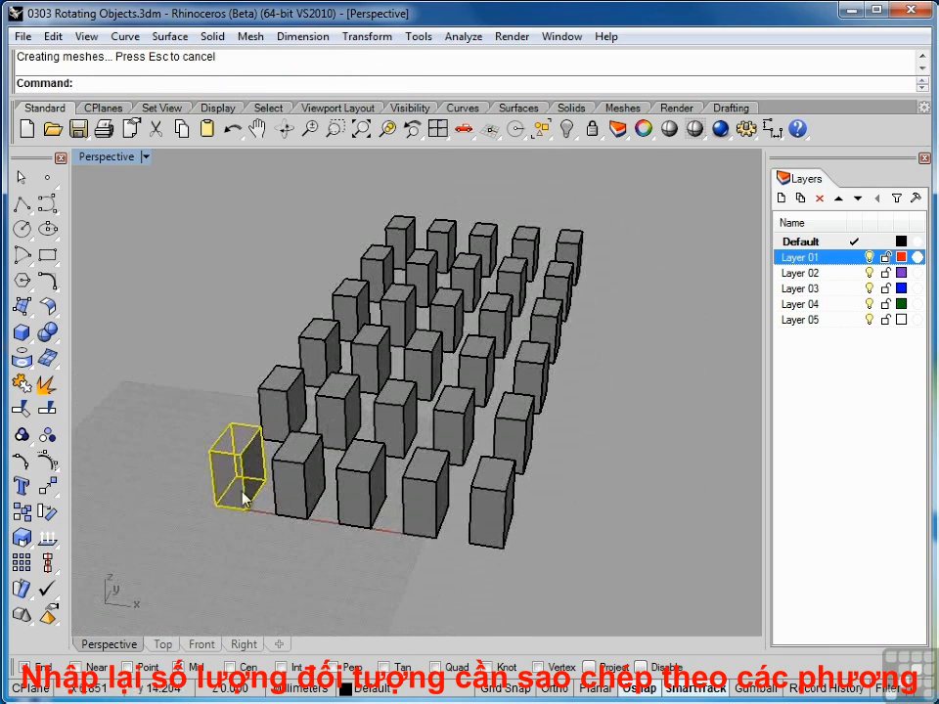